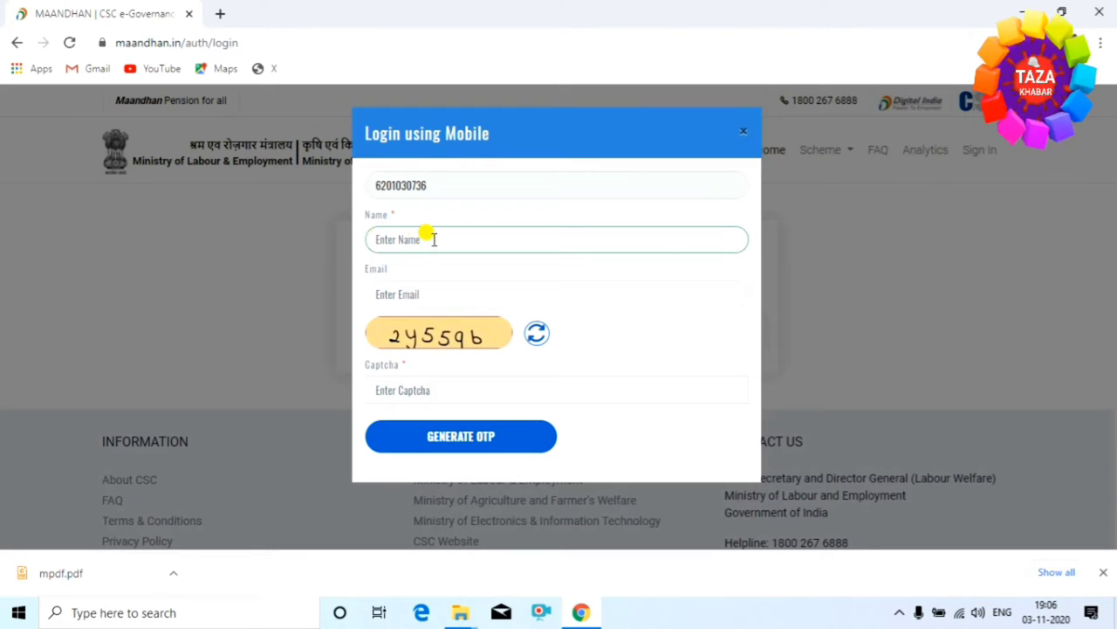
- Fill in the applicant's full name, e-mail and the captcha in the mobile login form, and generate the OTP
{"action": "left_click", "coordinate": [381, 289]}
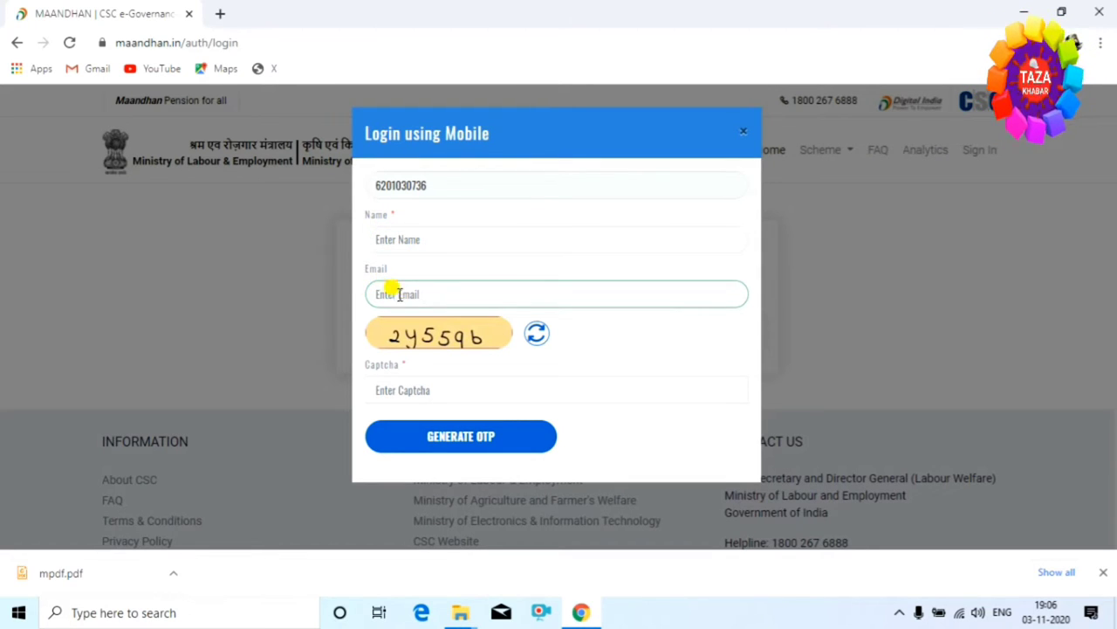
{"action": "left_click", "coordinate": [396, 323]}
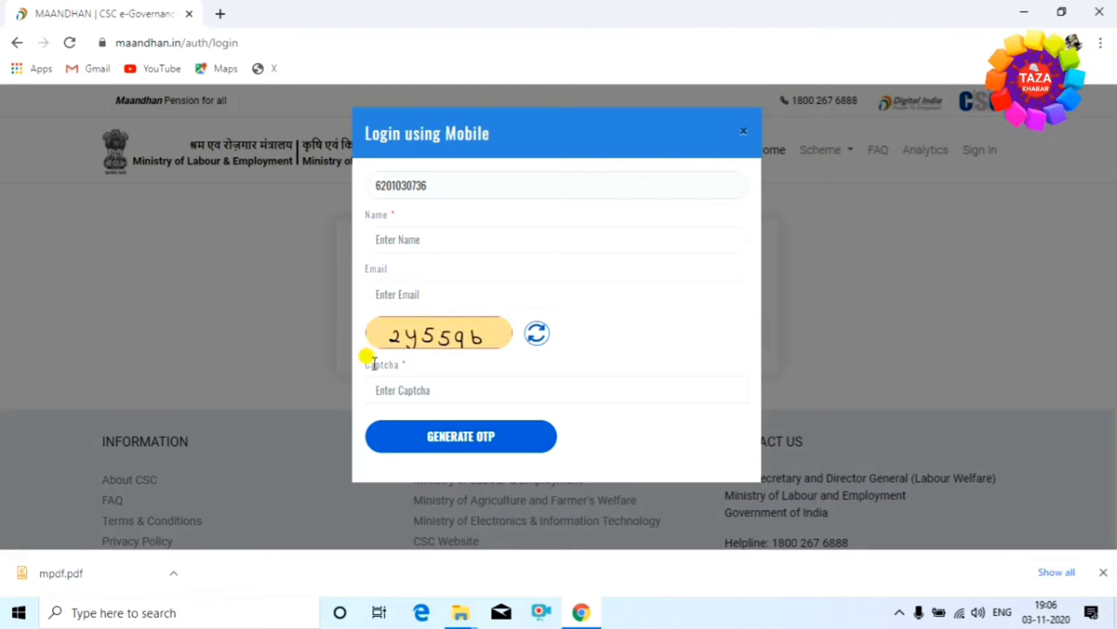
{"action": "left_click", "coordinate": [387, 391]}
{"action": "left_click", "coordinate": [419, 436]}
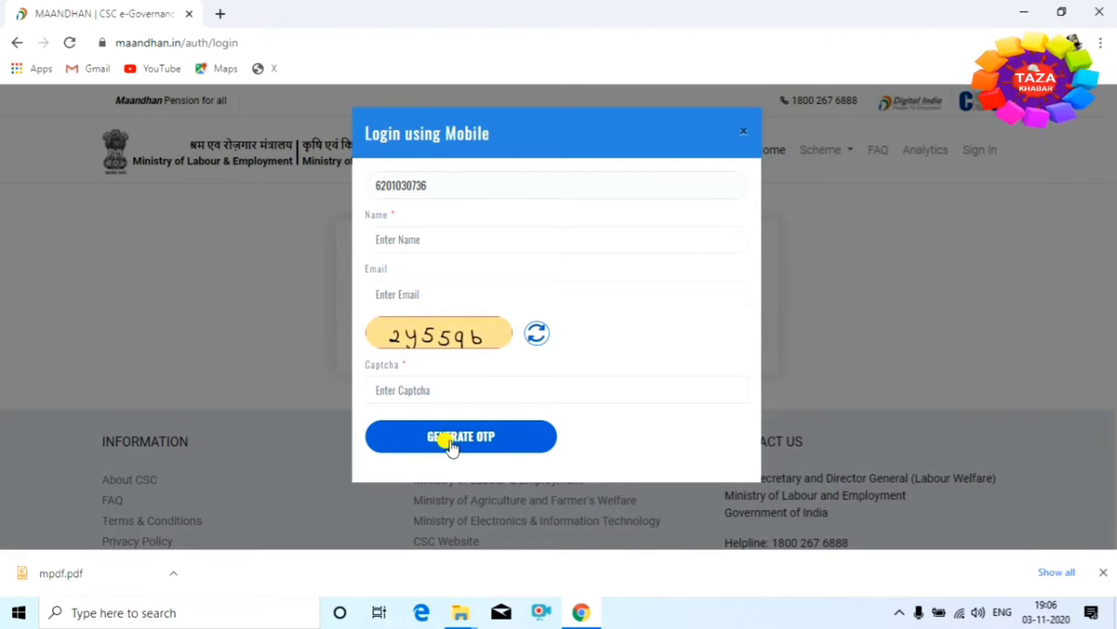
{"action": "left_click", "coordinate": [391, 281]}
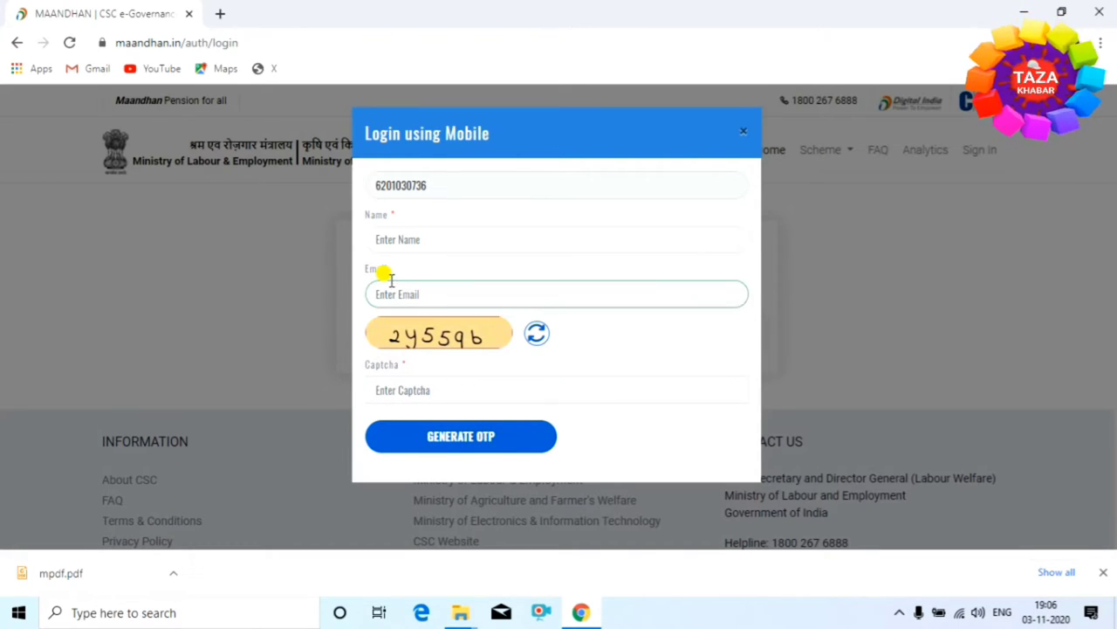
{"action": "left_click", "coordinate": [397, 274]}
{"action": "left_click", "coordinate": [382, 292]}
{"action": "left_click", "coordinate": [504, 351]}
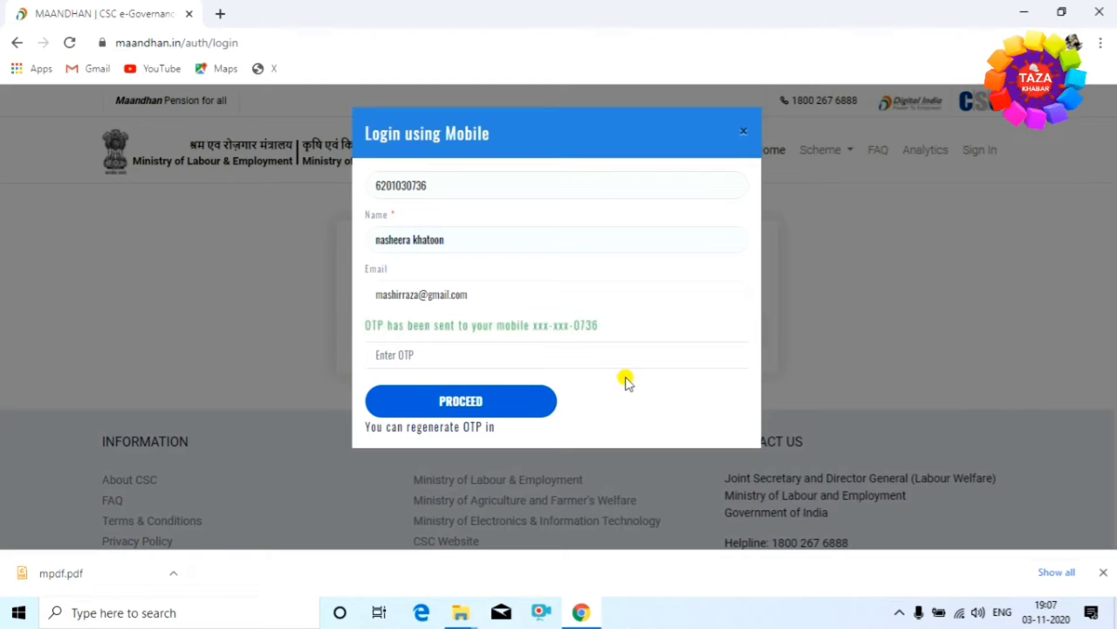
- Enter the OTP sent to the mobile number, proceed with the login and decline saving the password
{"action": "left_click", "coordinate": [427, 353]}
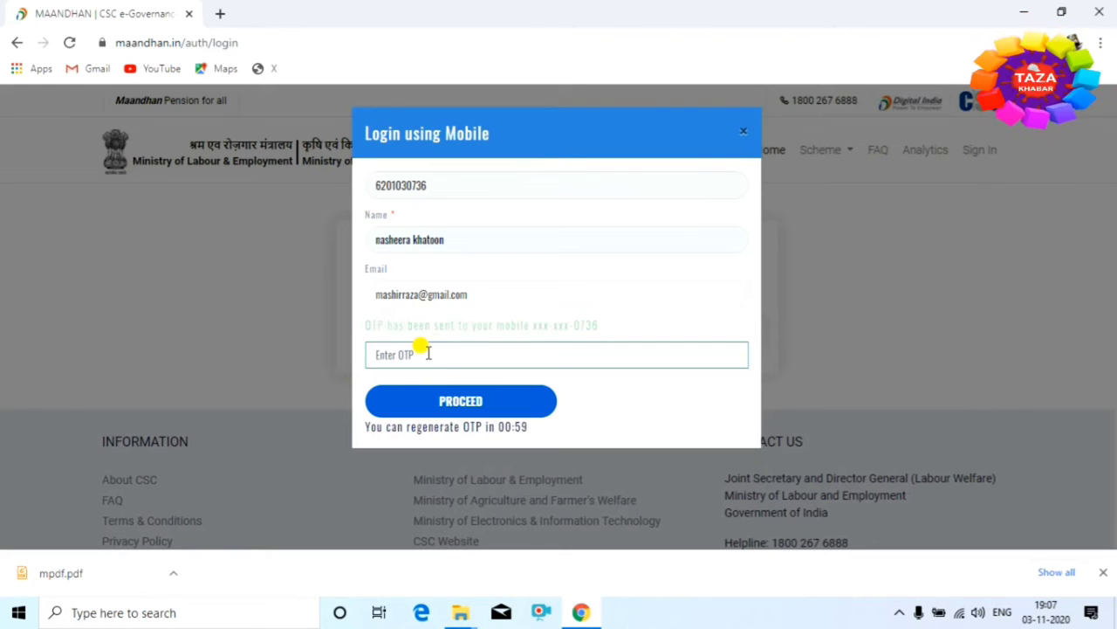
{"action": "left_click", "coordinate": [449, 356]}
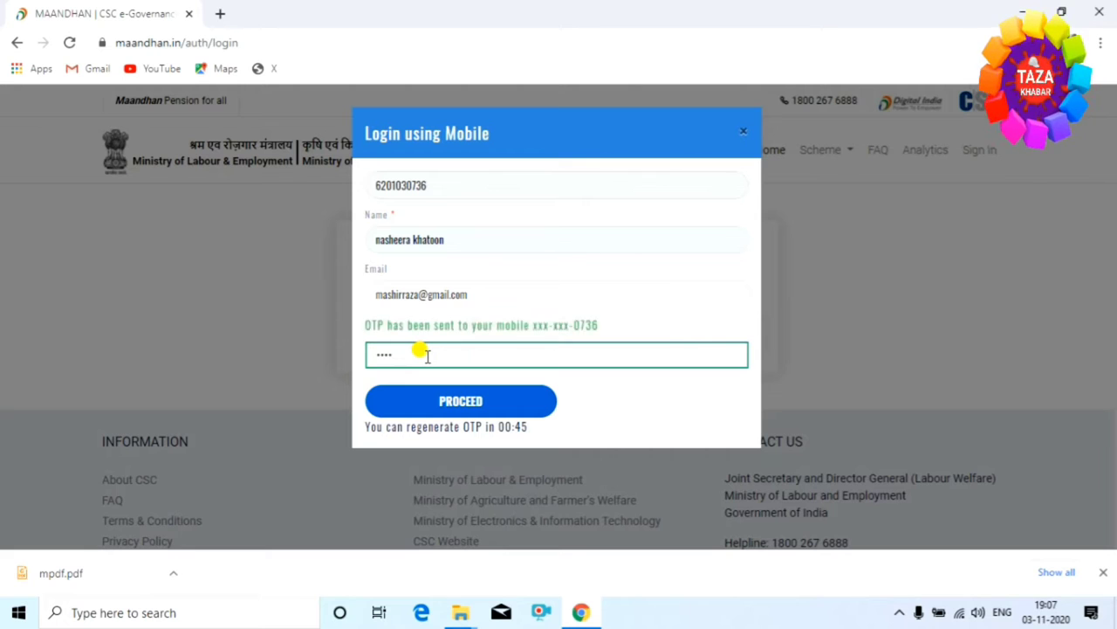
{"action": "left_click", "coordinate": [471, 402]}
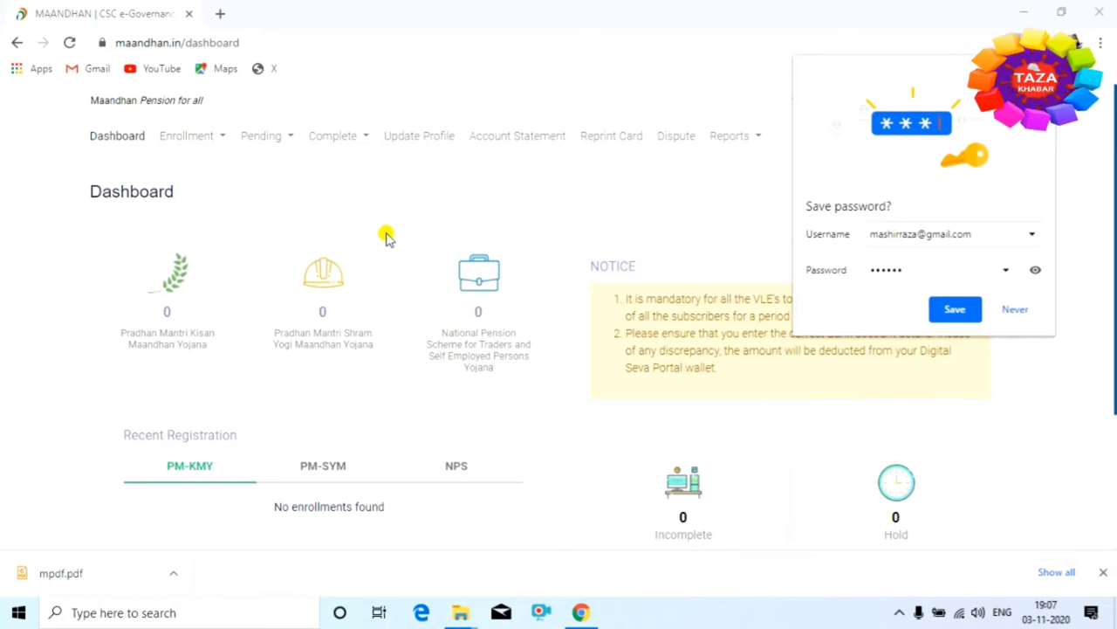
{"action": "left_click", "coordinate": [943, 316]}
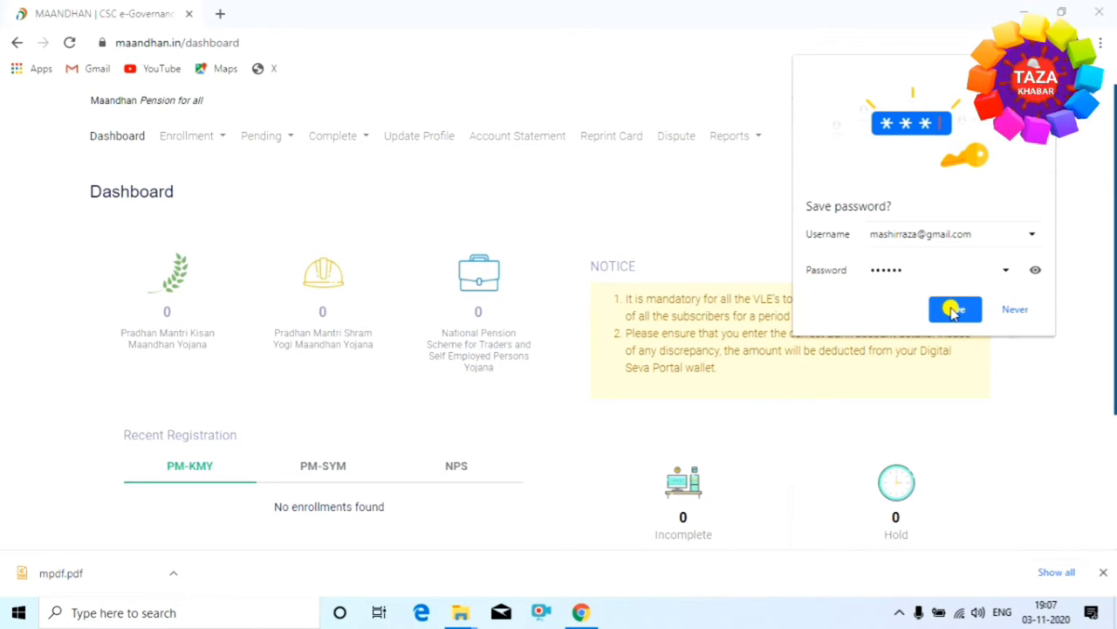
{"action": "left_click", "coordinate": [1013, 310]}
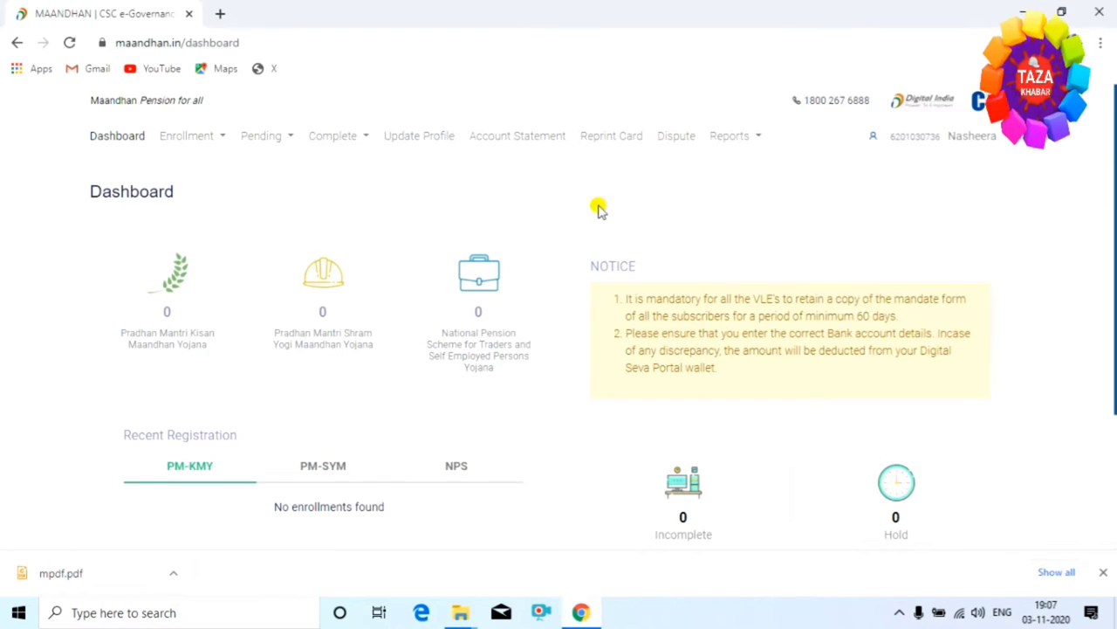
- Open the enrollment form for Pradhan Mantri Shram Yogi Maandhan Yojana
{"action": "left_click", "coordinate": [214, 144]}
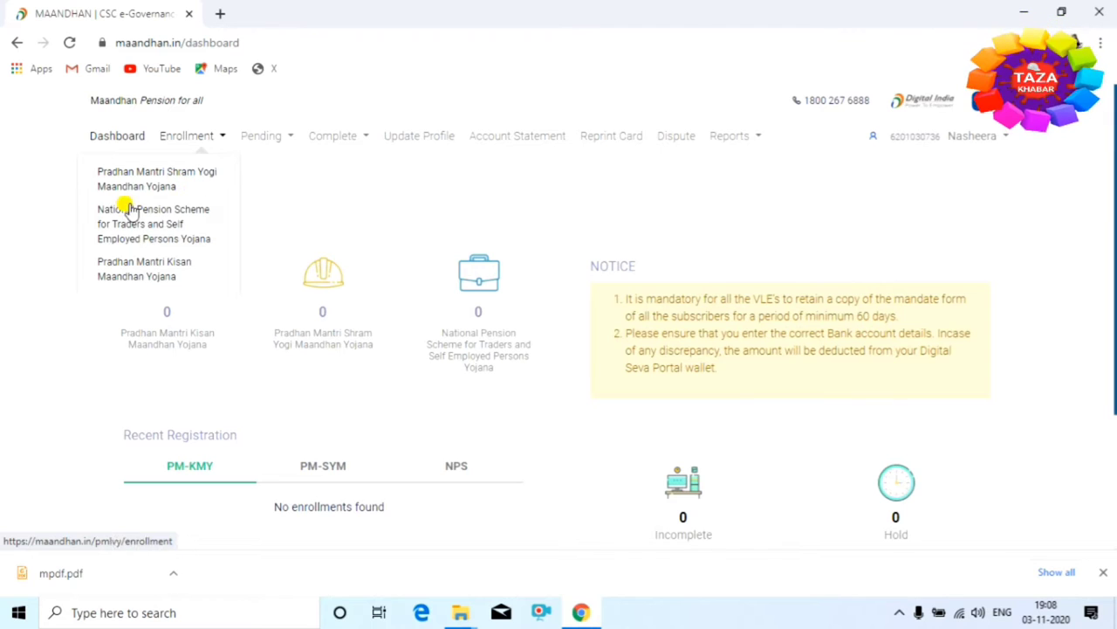
{"action": "left_click", "coordinate": [157, 186]}
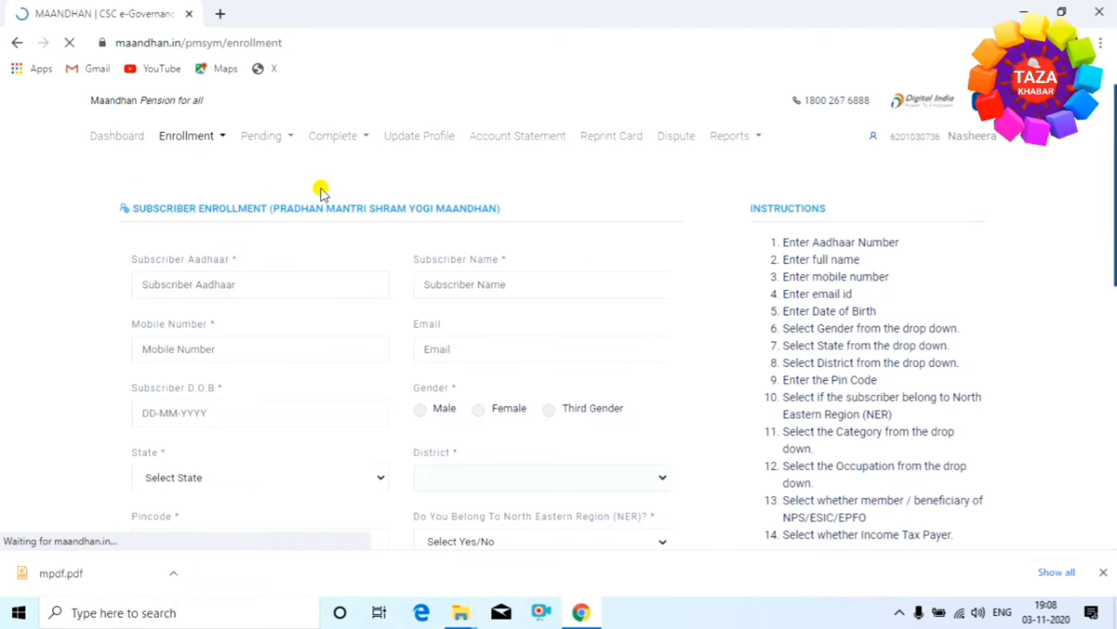
- Look over the subscriber enrollment form, examining the Aadhaar, name, mobile number, email, date of birth and gender fields
{"action": "scroll", "coordinate": [341, 232], "scroll_direction": "down", "scroll_amount": 4}
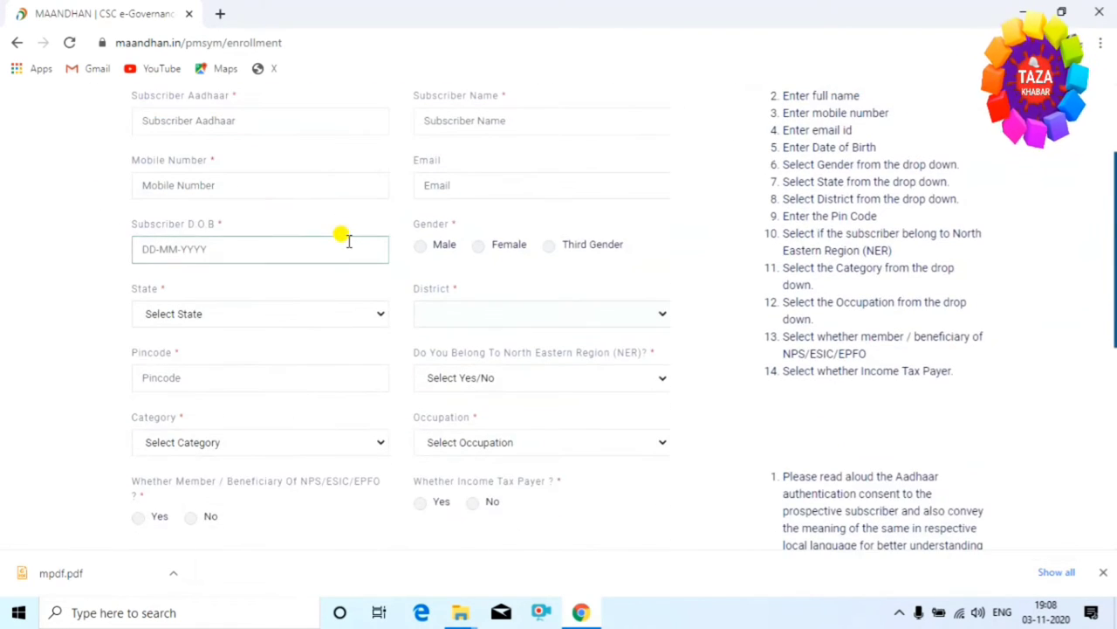
{"action": "scroll", "coordinate": [349, 253], "scroll_direction": "down", "scroll_amount": 3}
{"action": "scroll", "coordinate": [352, 262], "scroll_direction": "up", "scroll_amount": 7}
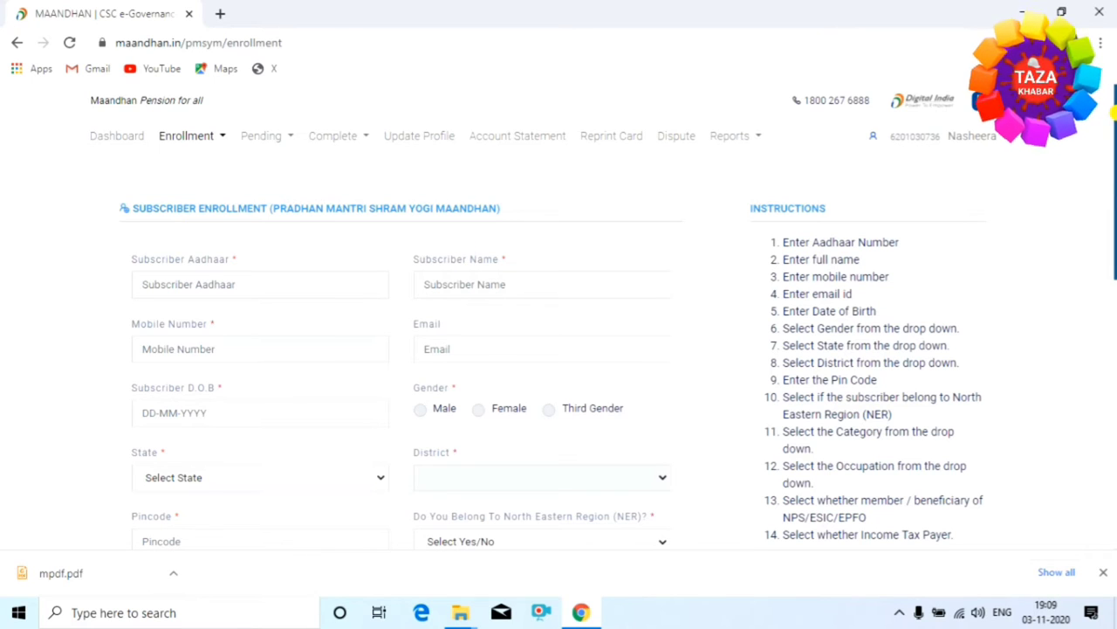
{"action": "left_click", "coordinate": [259, 277]}
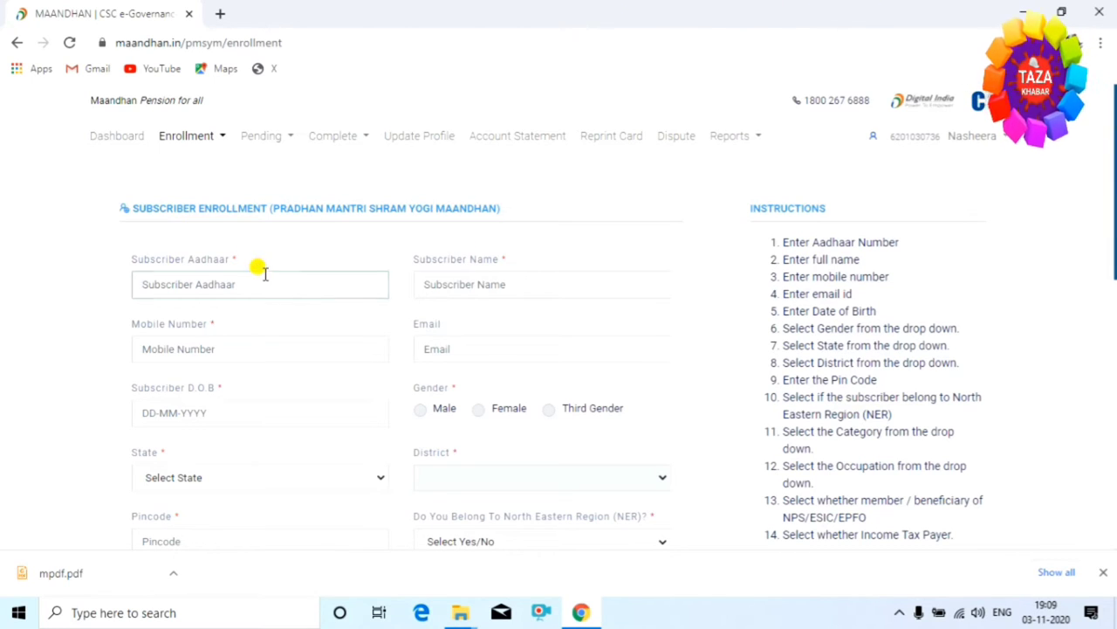
{"action": "left_click", "coordinate": [466, 285]}
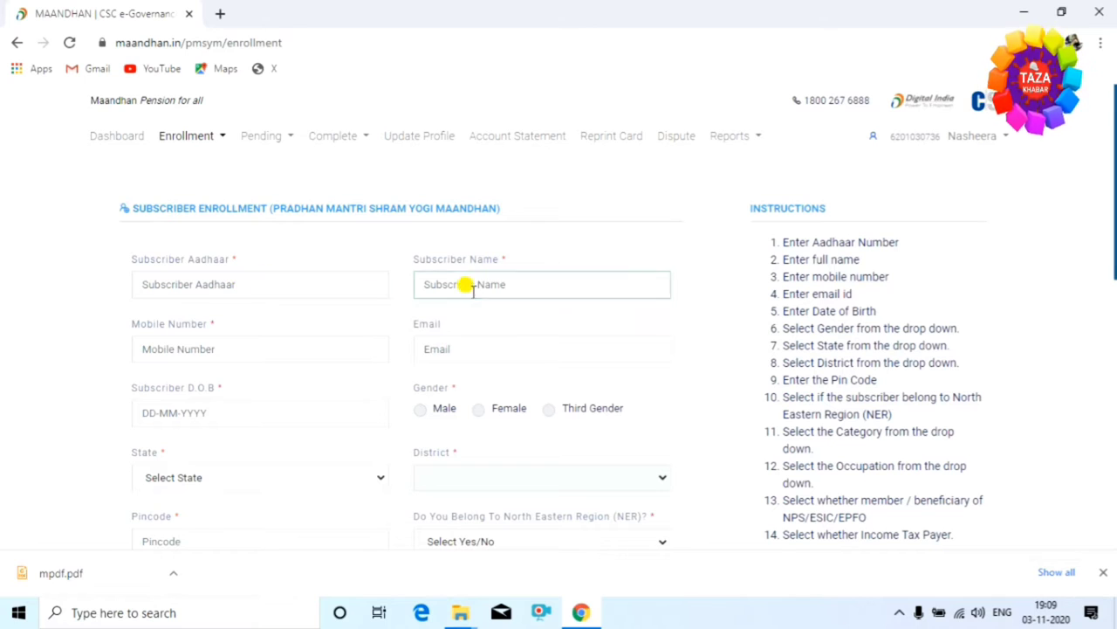
{"action": "left_click", "coordinate": [262, 346]}
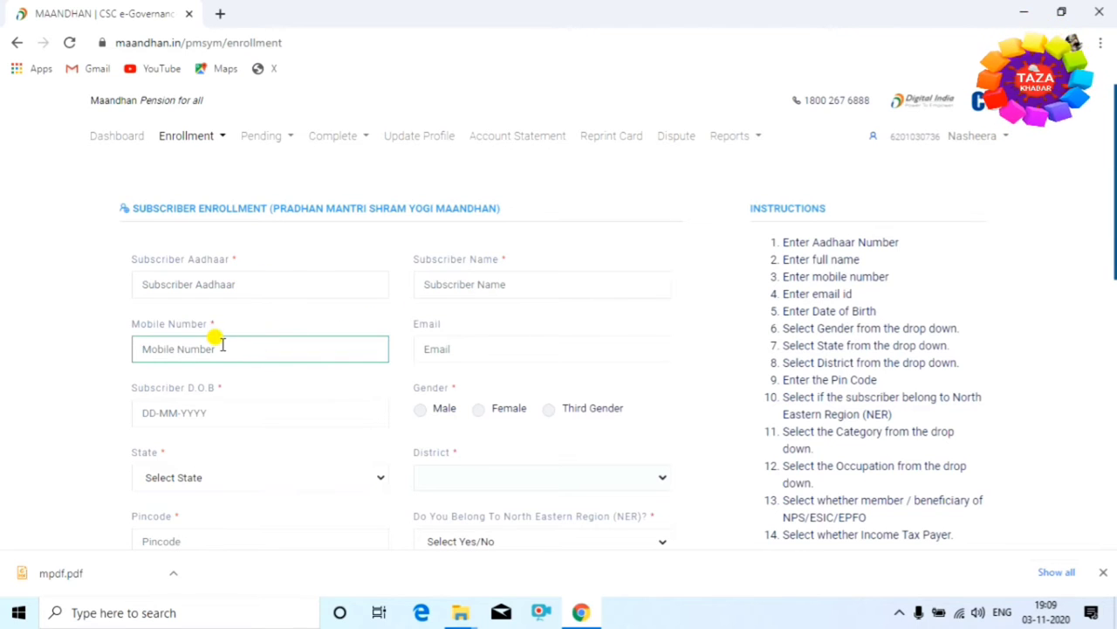
{"action": "left_click", "coordinate": [441, 349]}
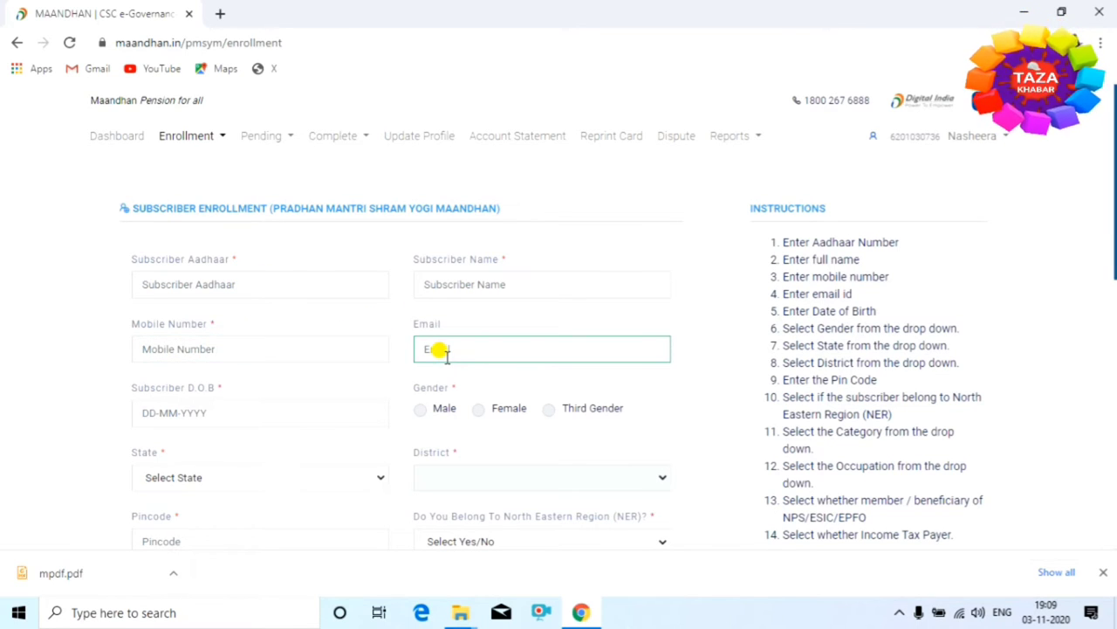
{"action": "left_click", "coordinate": [257, 415]}
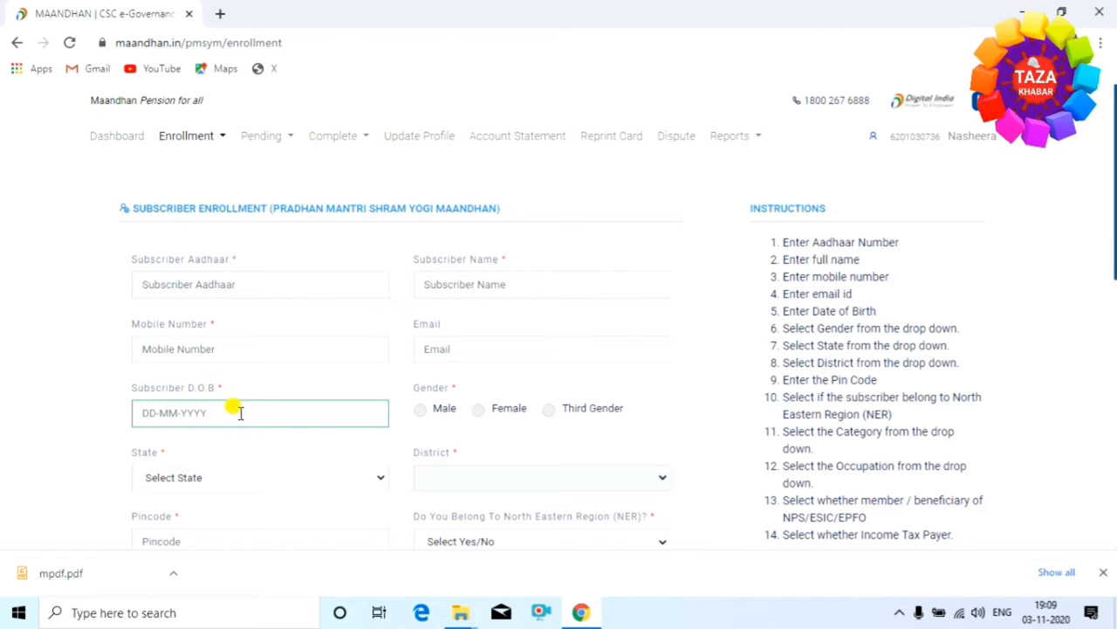
{"action": "left_click", "coordinate": [410, 423]}
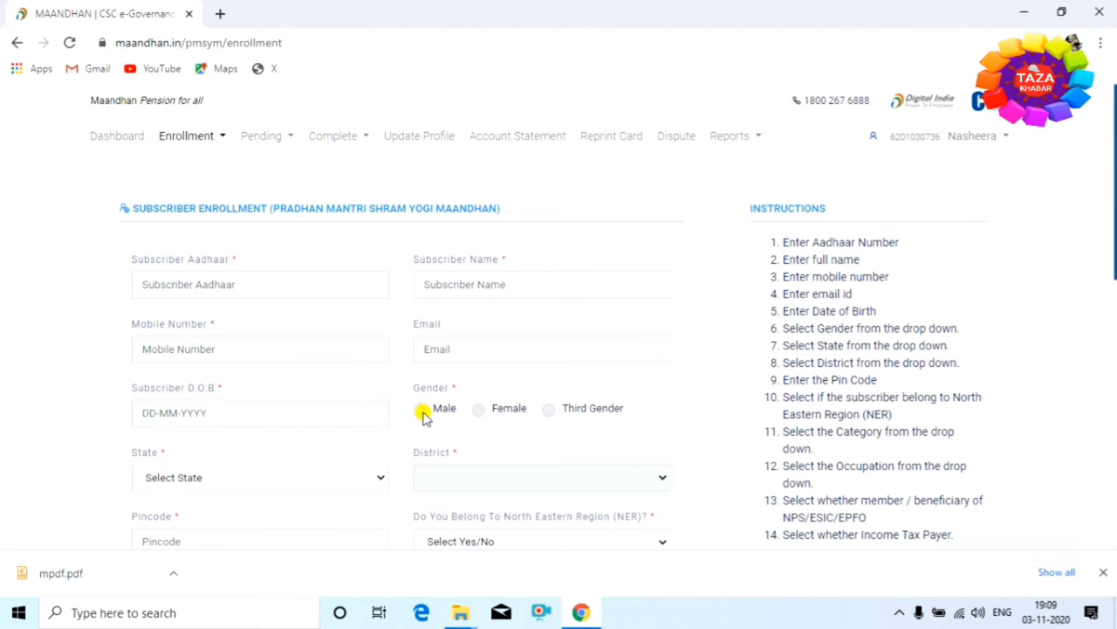
- Set the subscriber's gender to Female and choose Bihar as the state with Madhubani as the district
{"action": "left_click", "coordinate": [476, 410]}
{"action": "scroll", "coordinate": [533, 415], "scroll_direction": "down", "scroll_amount": 2}
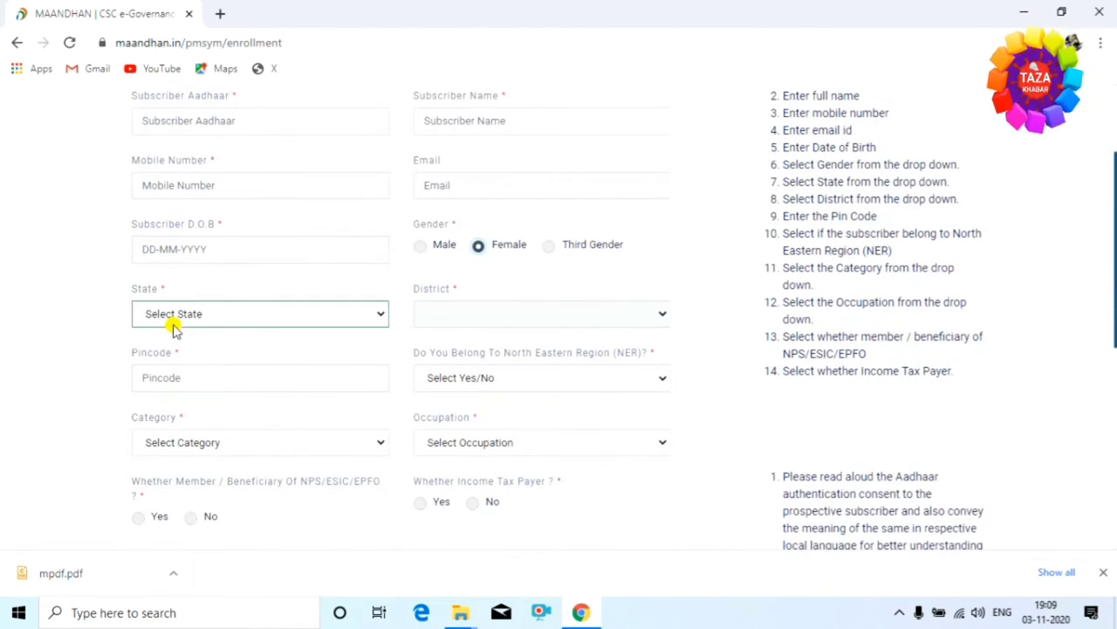
{"action": "left_click", "coordinate": [349, 315]}
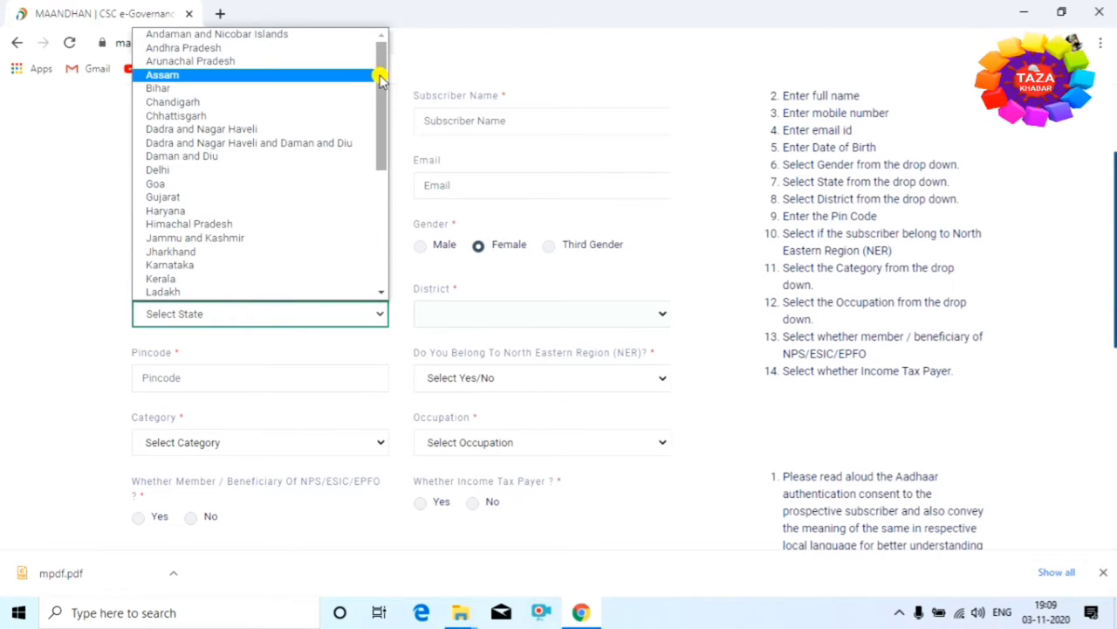
{"action": "left_click", "coordinate": [349, 89]}
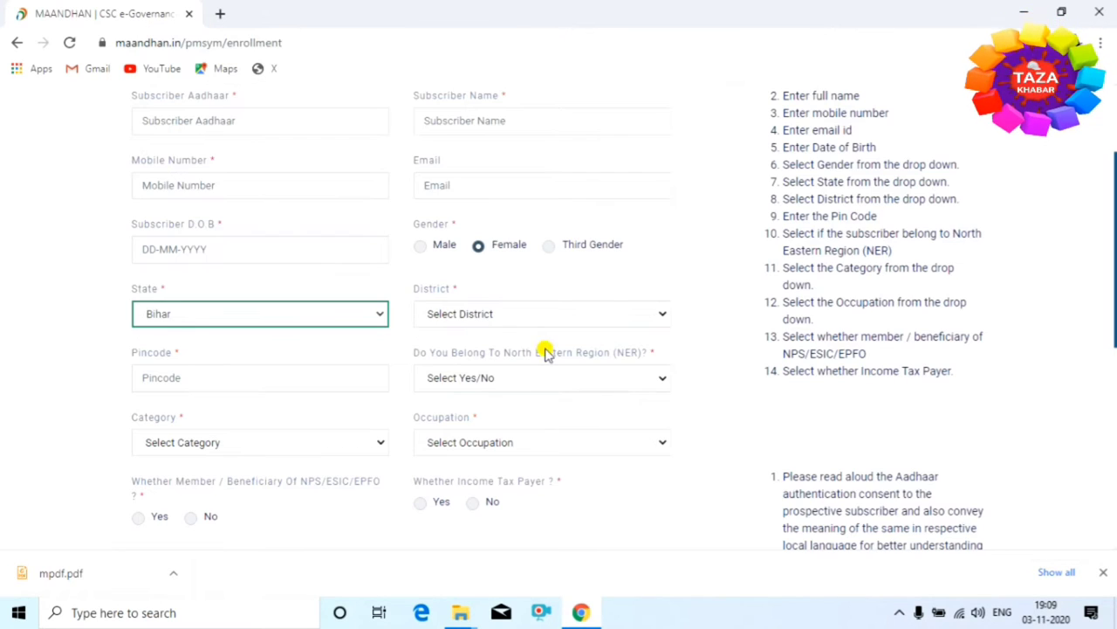
{"action": "left_click", "coordinate": [531, 316]}
{"action": "scroll", "coordinate": [532, 253], "scroll_direction": "down", "scroll_amount": 2}
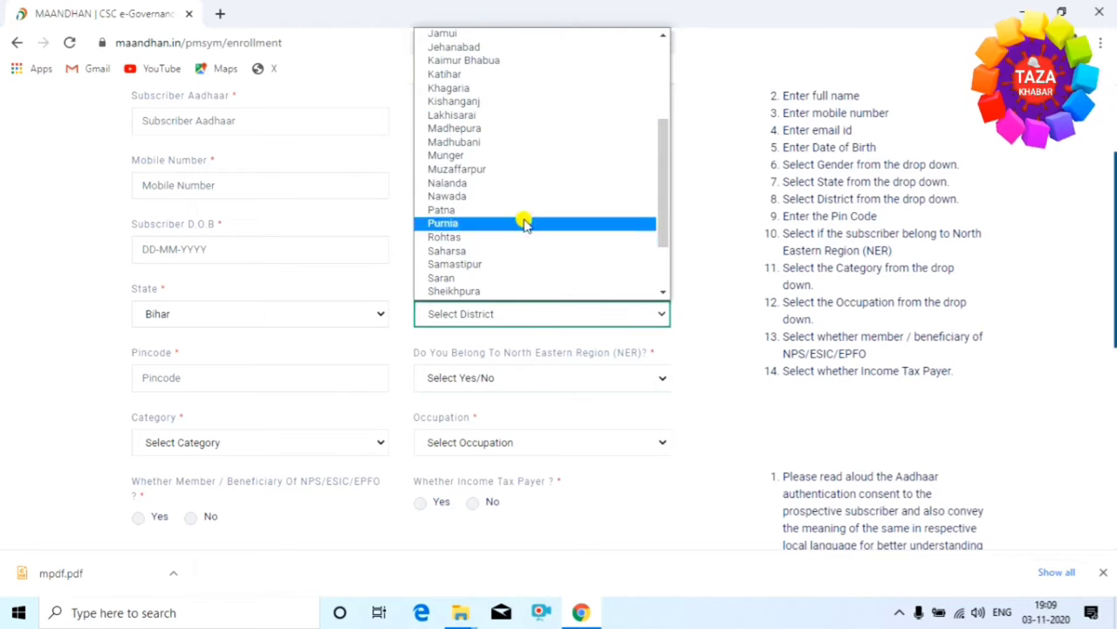
{"action": "left_click", "coordinate": [524, 143]}
- Autofill the subscriber's pincode, name, mobile number and e-mail using the first saved address suggestion for the pincode
{"action": "left_click", "coordinate": [225, 375]}
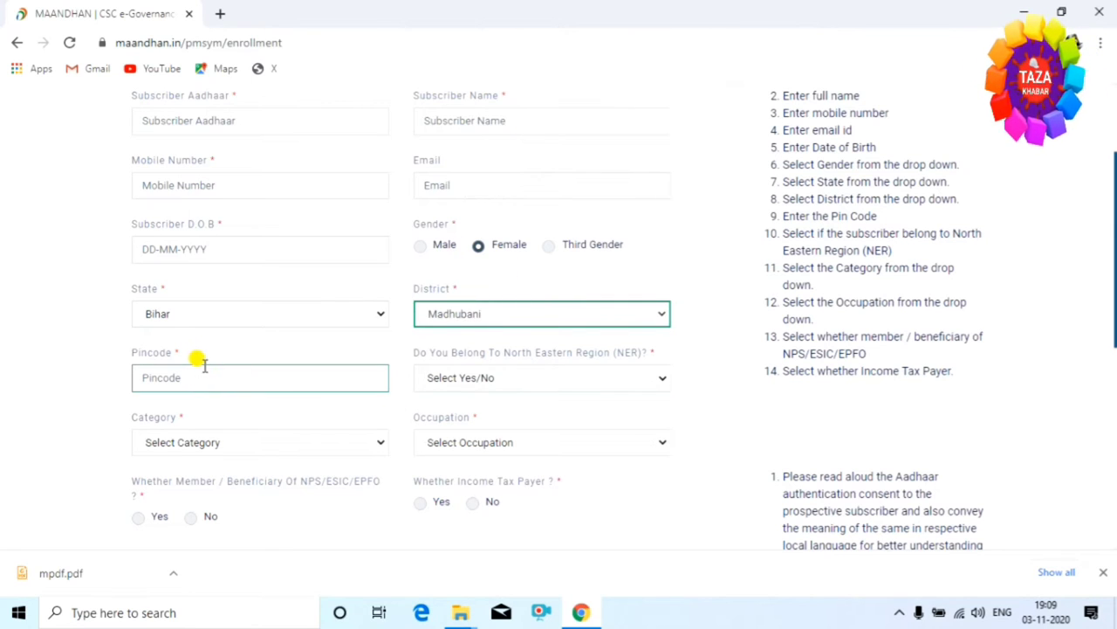
{"action": "left_click", "coordinate": [247, 375]}
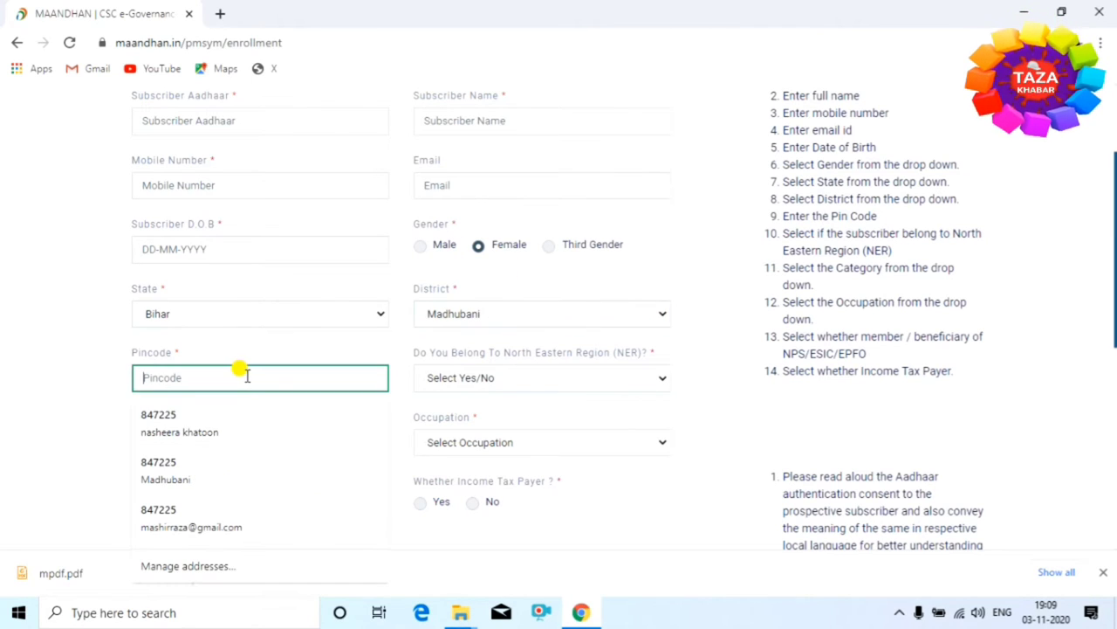
{"action": "left_click", "coordinate": [217, 410]}
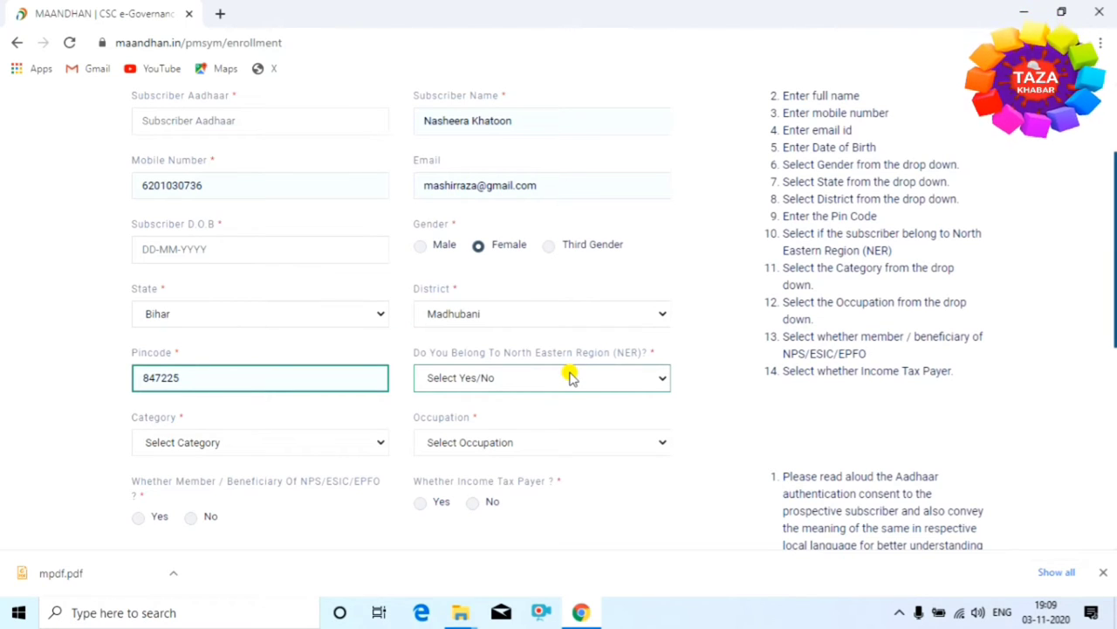
- Answer No to belonging to the North Eastern Region (NER) and set the category to OBC
{"action": "left_click", "coordinate": [598, 375]}
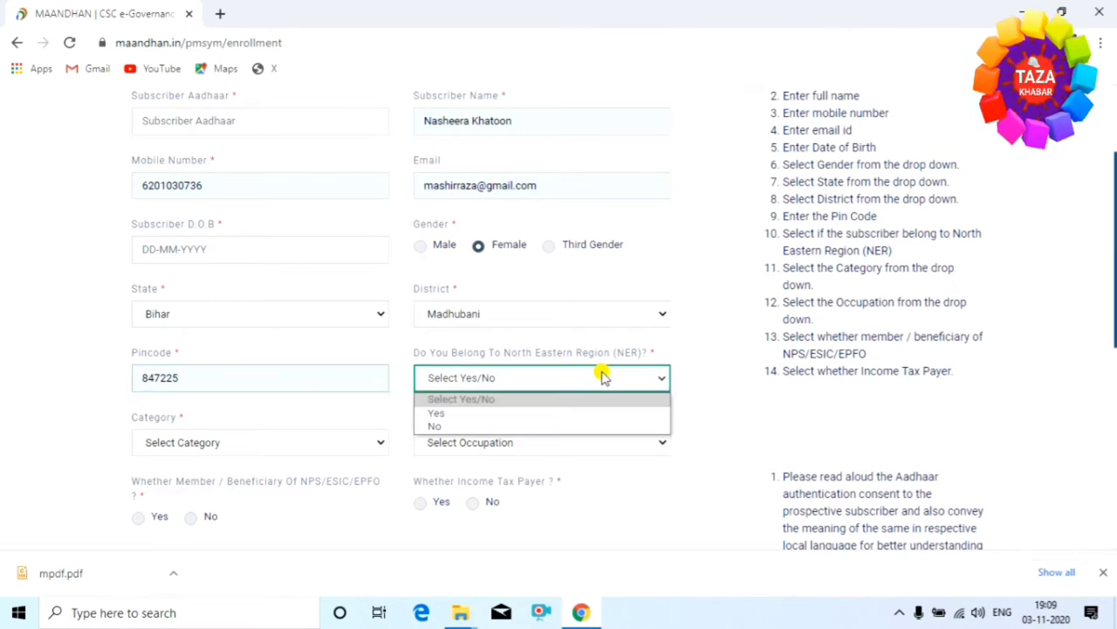
{"action": "left_click", "coordinate": [487, 426]}
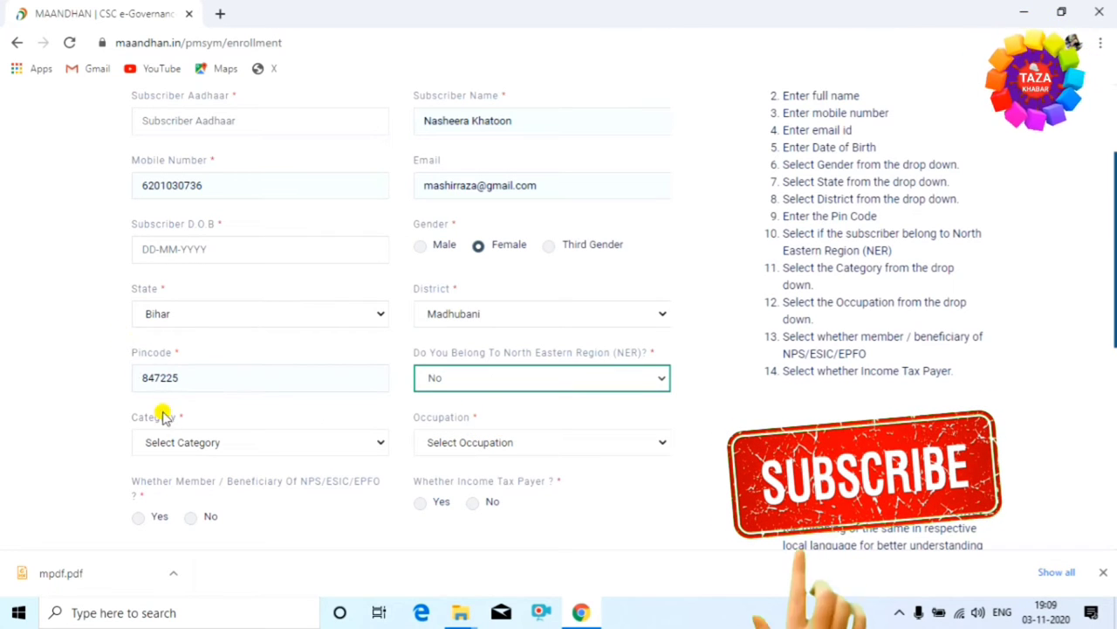
{"action": "scroll", "coordinate": [314, 419], "scroll_direction": "down", "scroll_amount": 1}
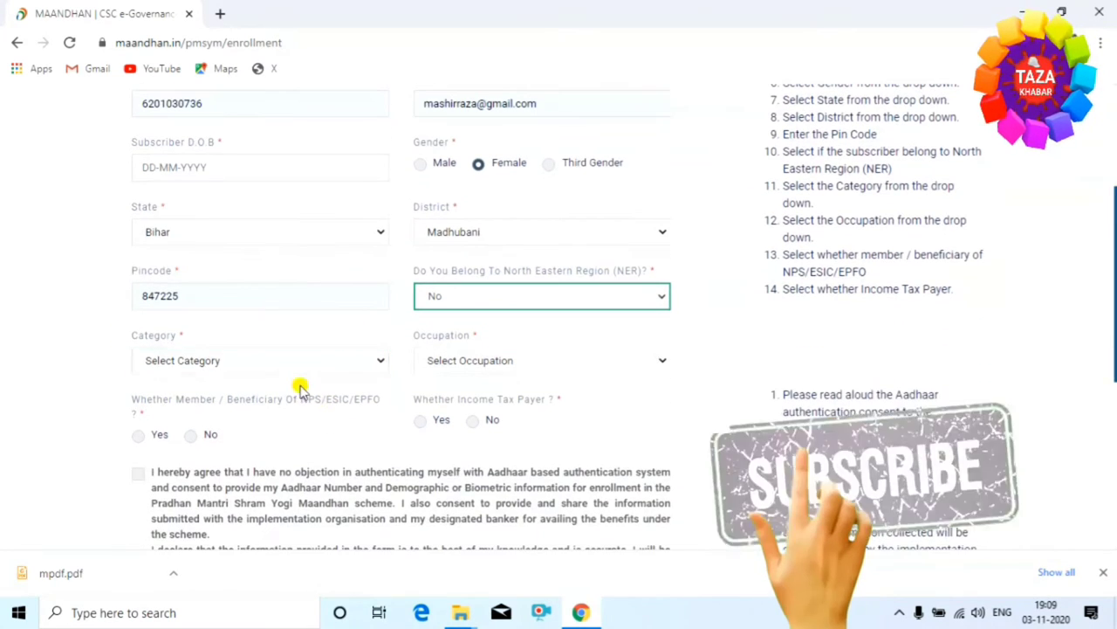
{"action": "left_click", "coordinate": [358, 362]}
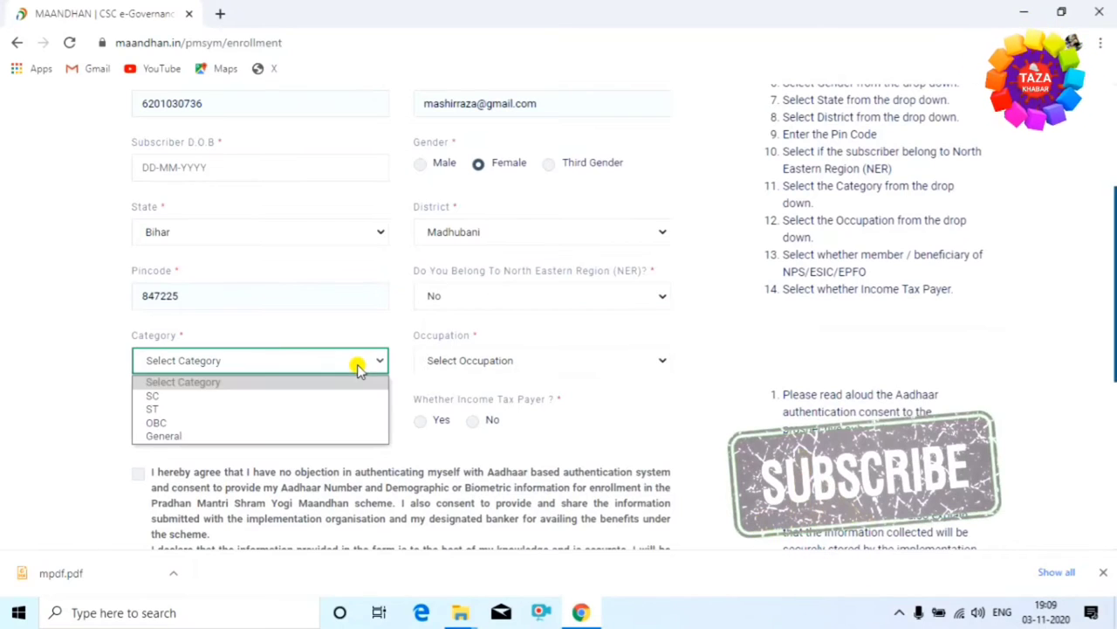
{"action": "left_click", "coordinate": [287, 424]}
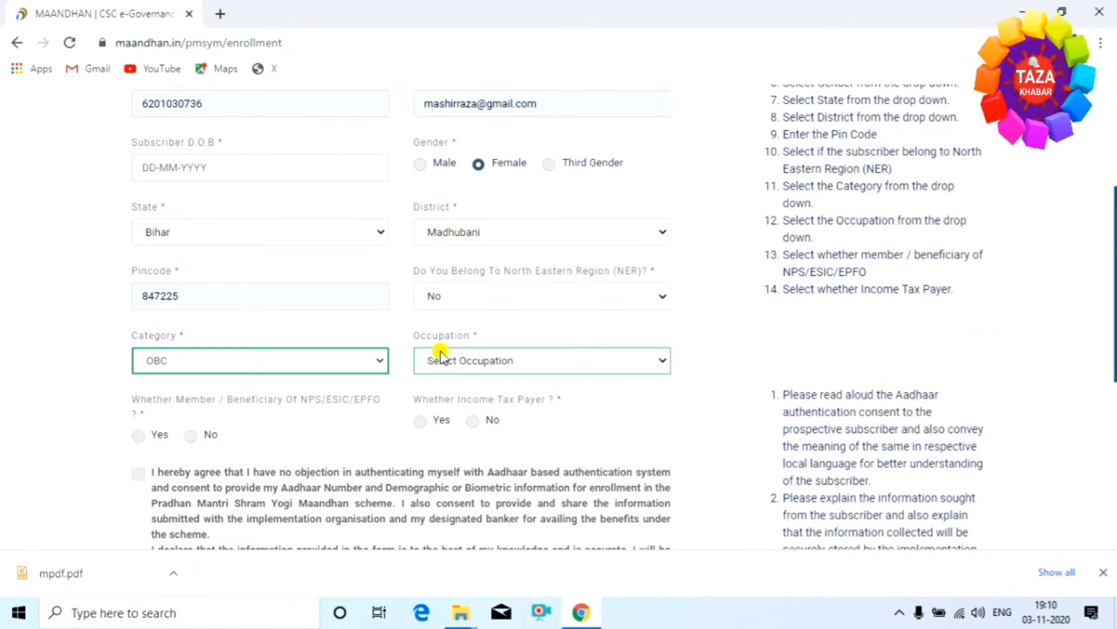
- Set the subscriber's occupation to Carpet weaving
{"action": "left_click", "coordinate": [581, 365]}
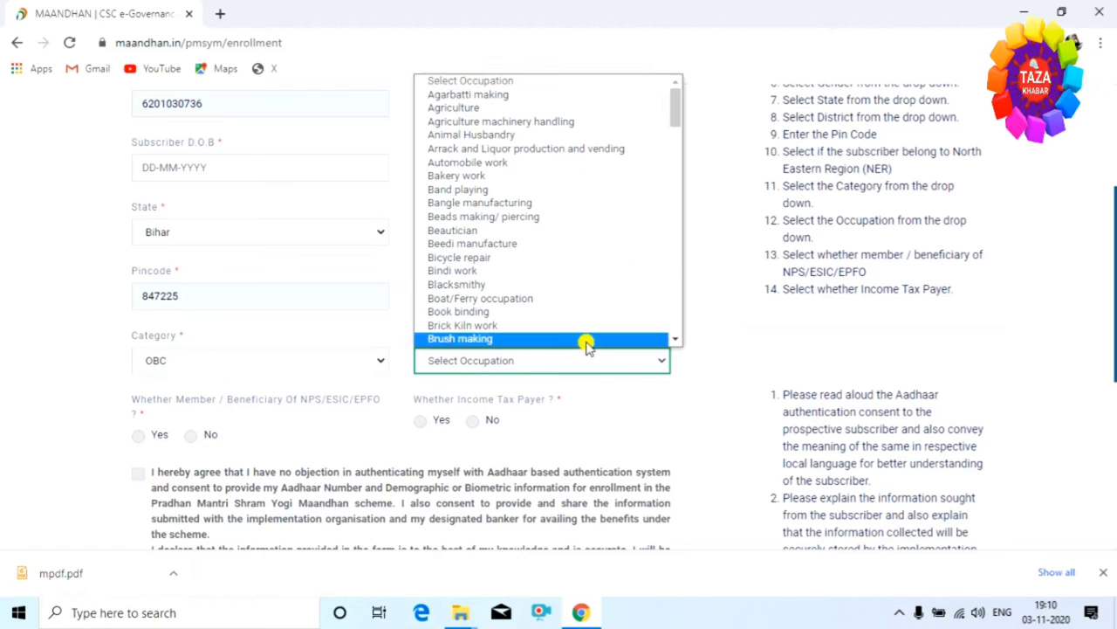
{"action": "scroll", "coordinate": [572, 227], "scroll_direction": "down", "scroll_amount": 4}
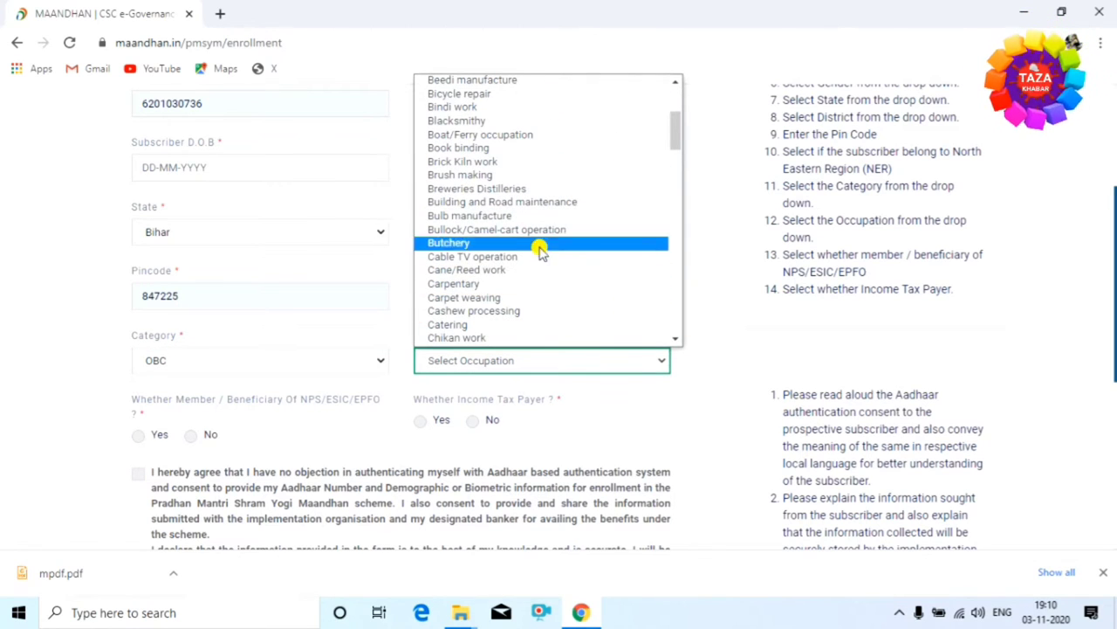
{"action": "left_click", "coordinate": [526, 301]}
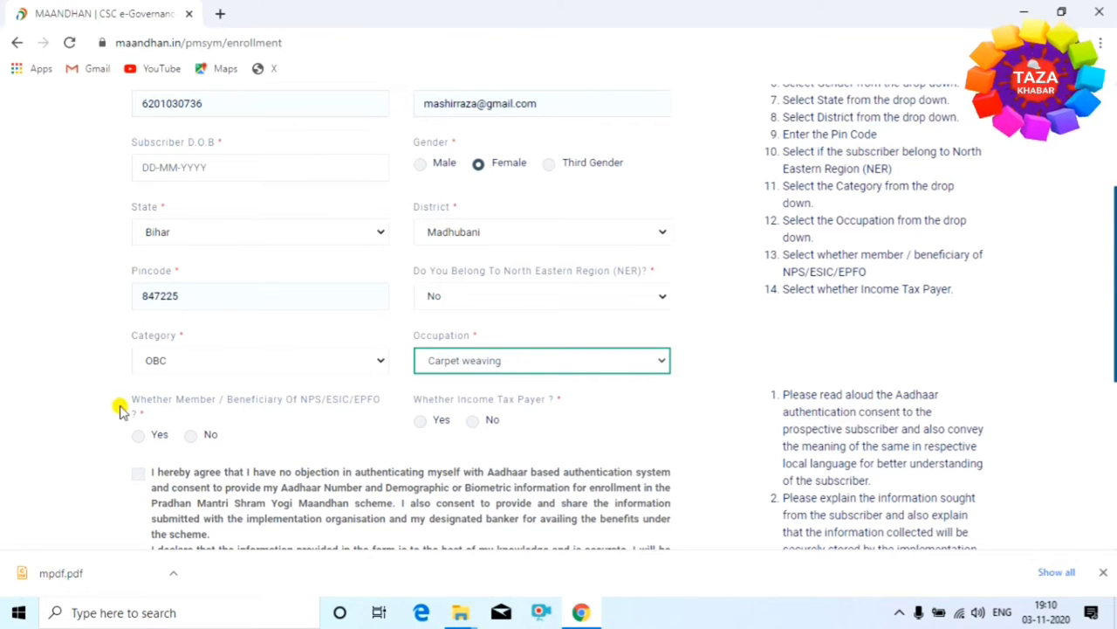
- Answer No to being a member or beneficiary of NPS/ESIC/EPFO and No to being an income tax payer
{"action": "scroll", "coordinate": [281, 425], "scroll_direction": "down", "scroll_amount": 2}
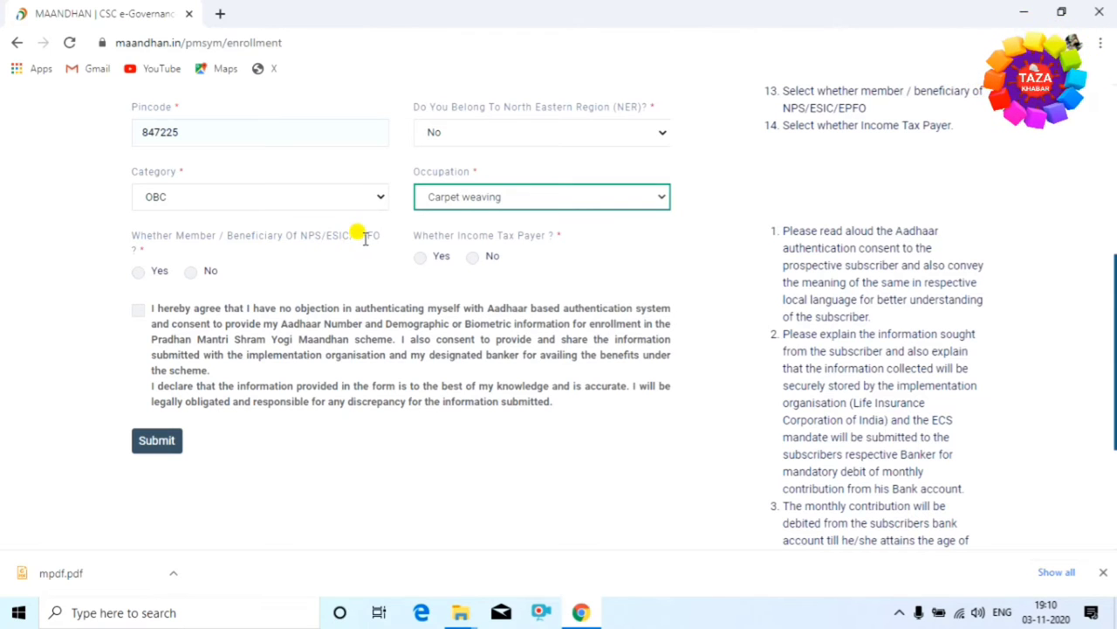
{"action": "left_click", "coordinate": [191, 272]}
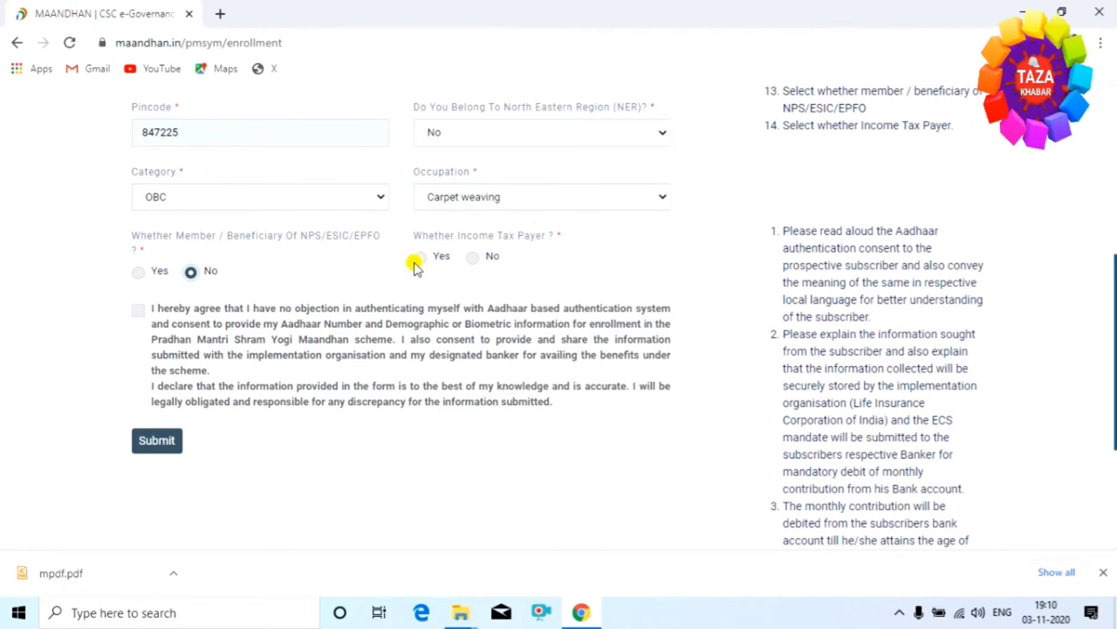
{"action": "left_click", "coordinate": [472, 256]}
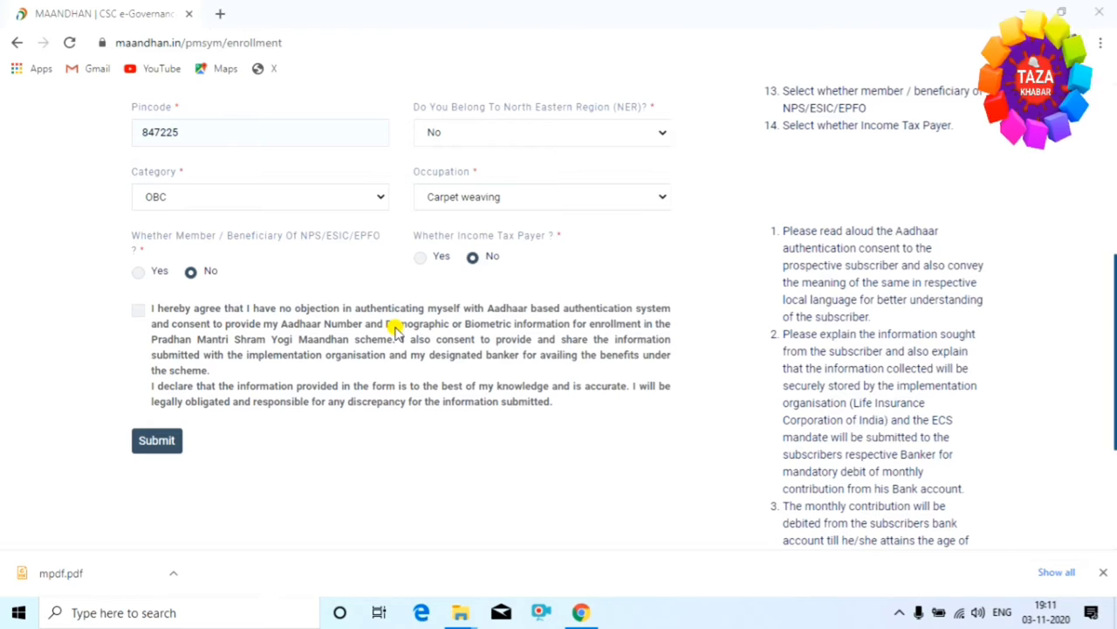
- Agree to the Aadhaar authentication consent and submit the subscriber's basic details
{"action": "left_click", "coordinate": [140, 310]}
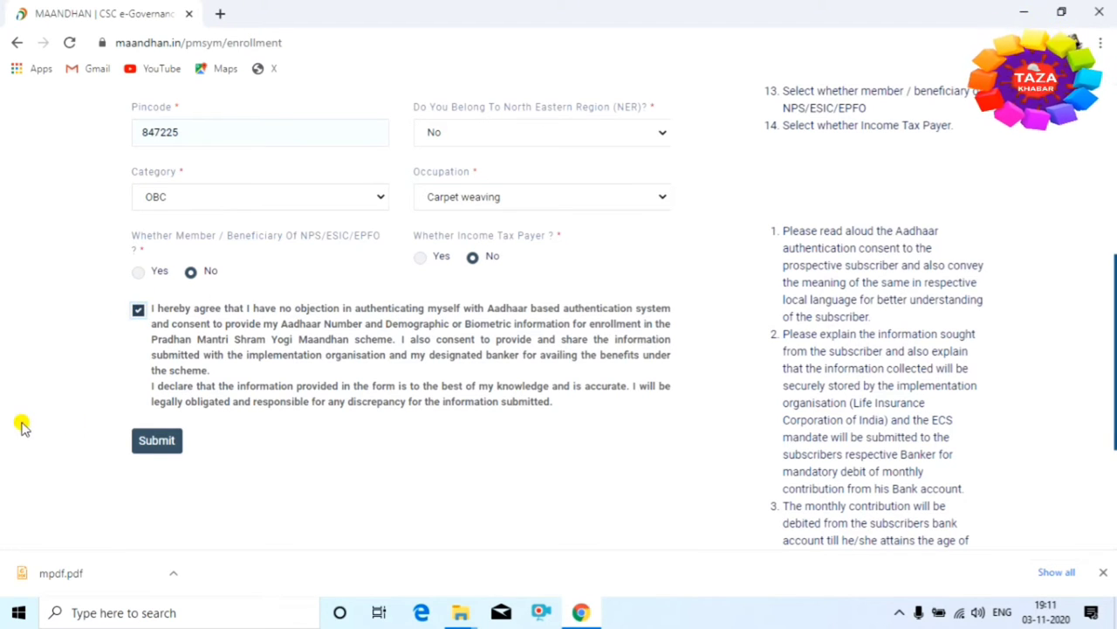
{"action": "left_click", "coordinate": [152, 442]}
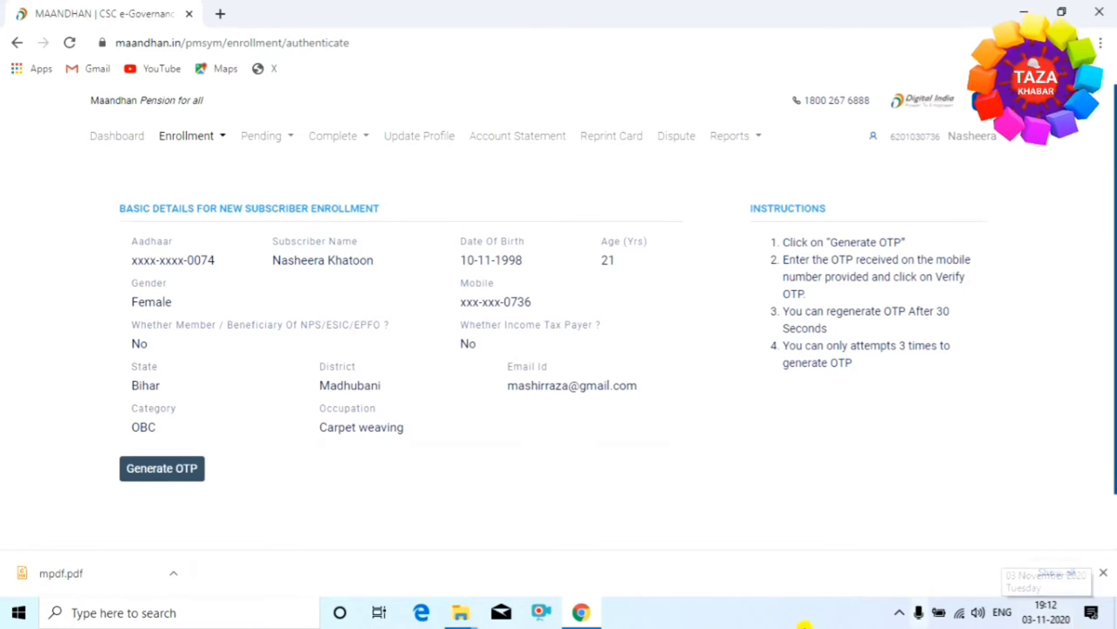
- Generate an OTP for the subscriber's mobile number, enter the received OTP and verify it
{"action": "left_click", "coordinate": [153, 483]}
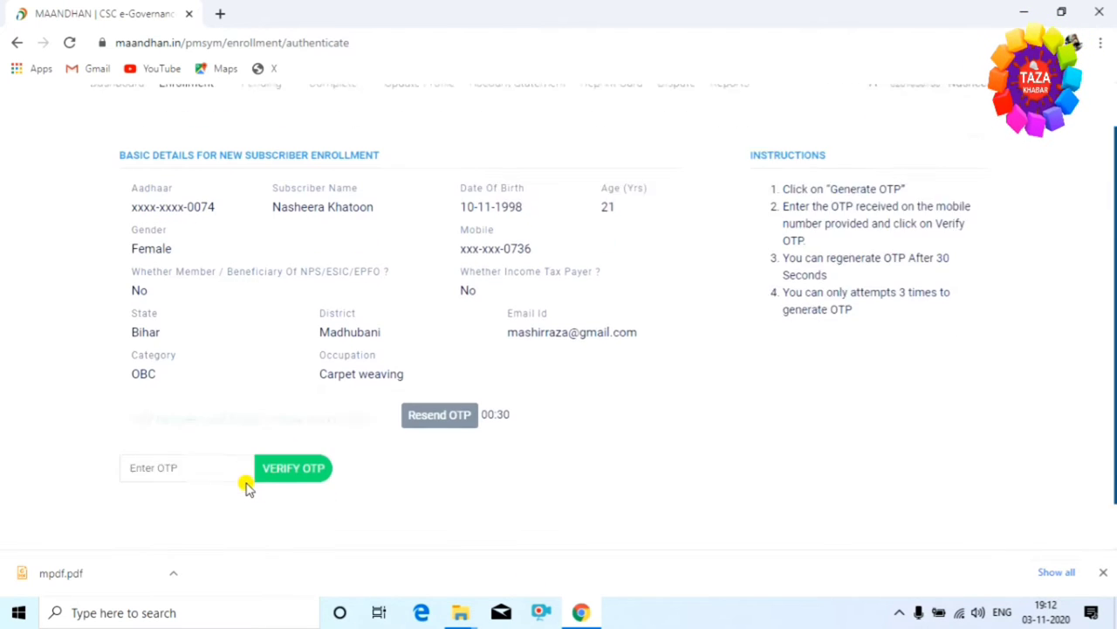
{"action": "scroll", "coordinate": [227, 476], "scroll_direction": "down", "scroll_amount": 1}
{"action": "left_click", "coordinate": [190, 441]}
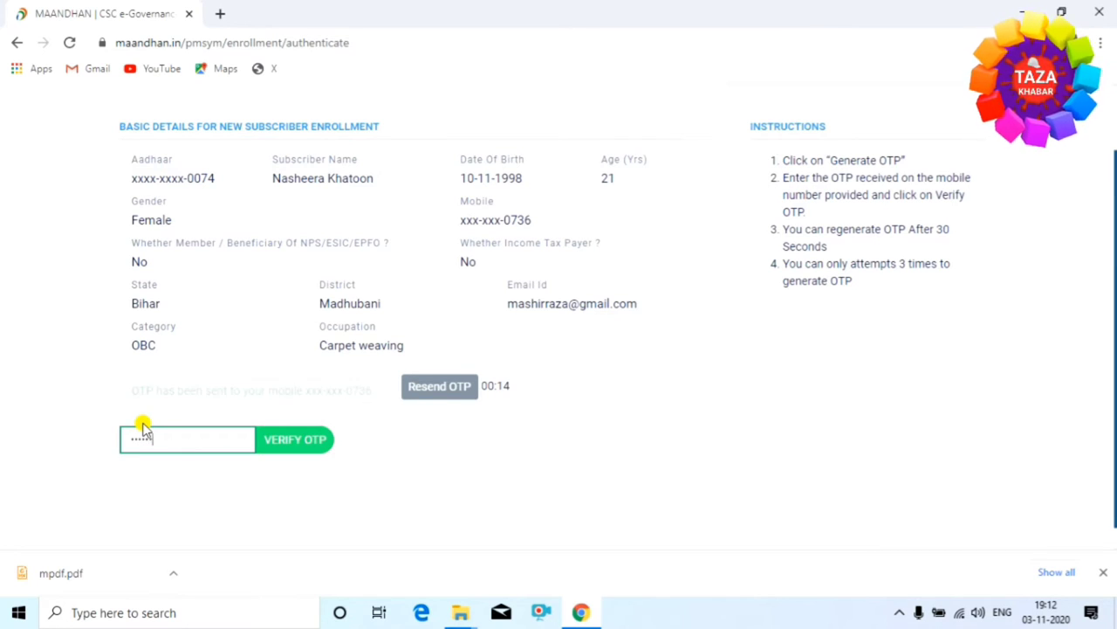
{"action": "left_click", "coordinate": [297, 441]}
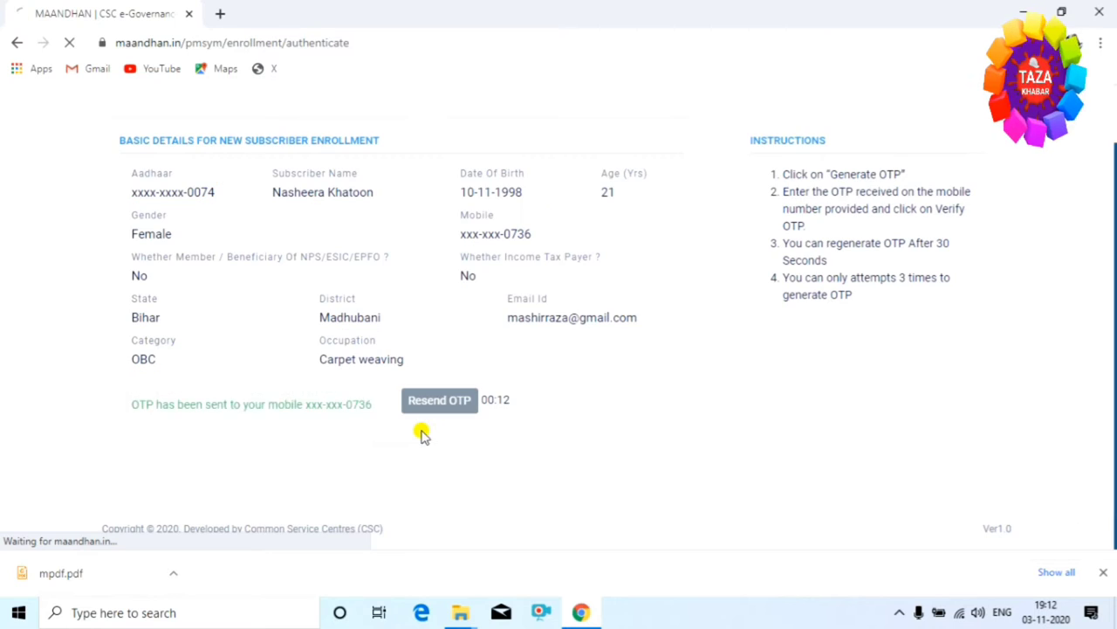
- Look through the account details, nominee details and contribution frequency sections of the enrollment form
{"action": "scroll", "coordinate": [310, 323], "scroll_direction": "down", "scroll_amount": 2}
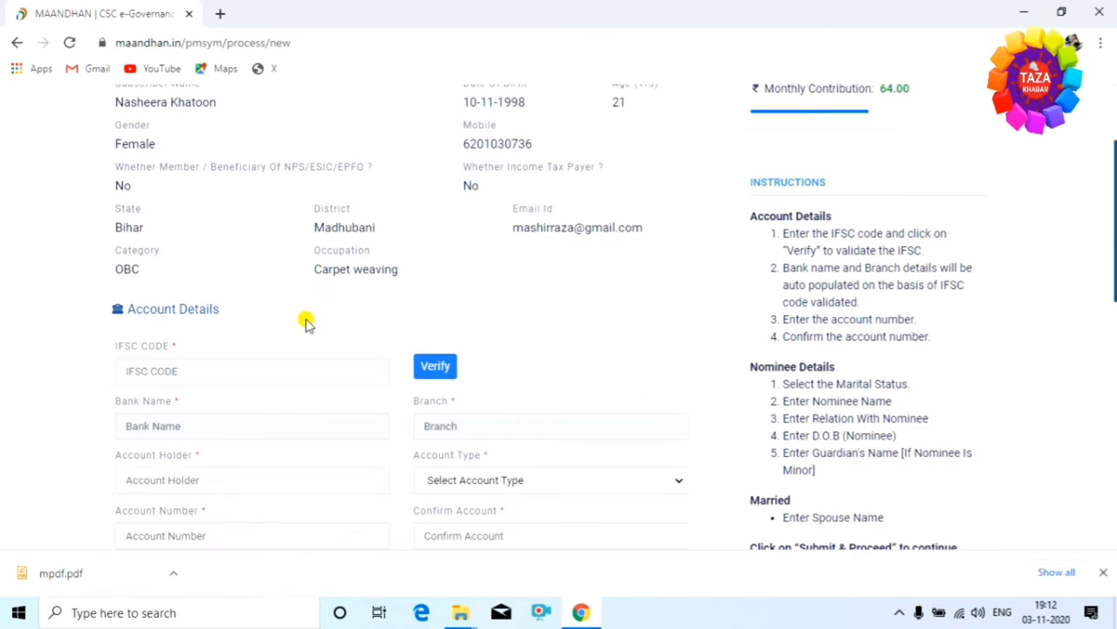
{"action": "left_click", "coordinate": [900, 612]}
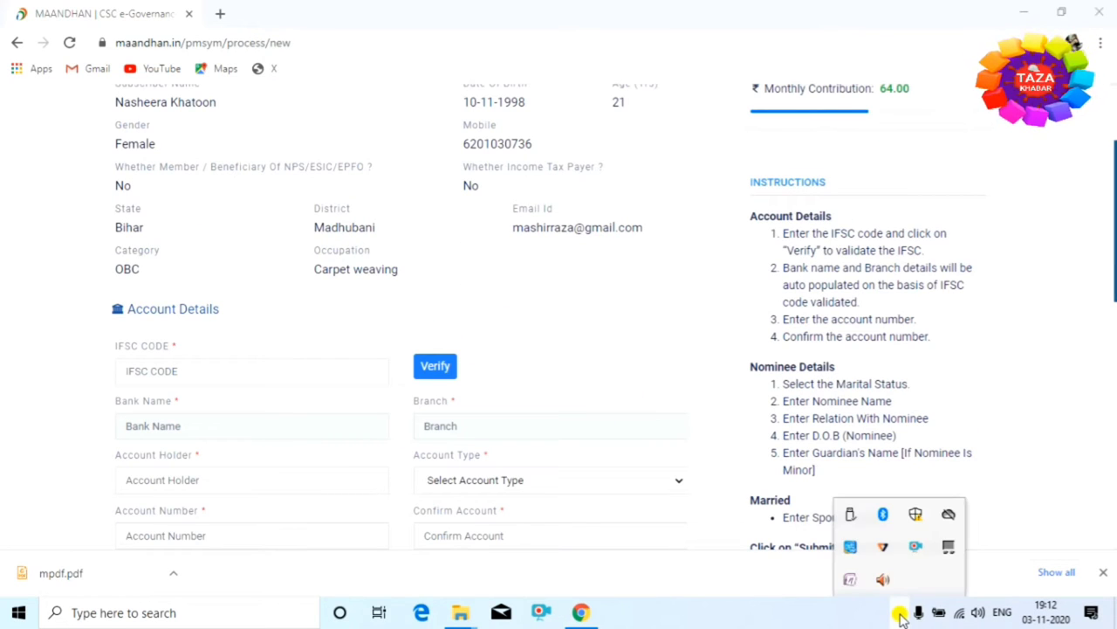
{"action": "left_click", "coordinate": [901, 614]}
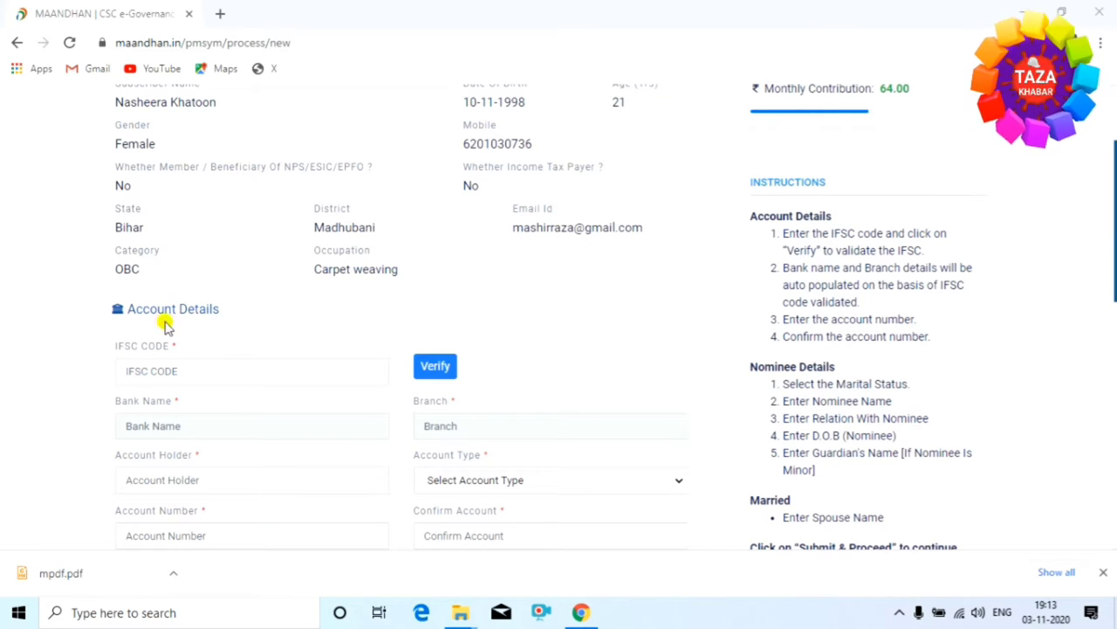
{"action": "scroll", "coordinate": [288, 339], "scroll_direction": "down", "scroll_amount": 1}
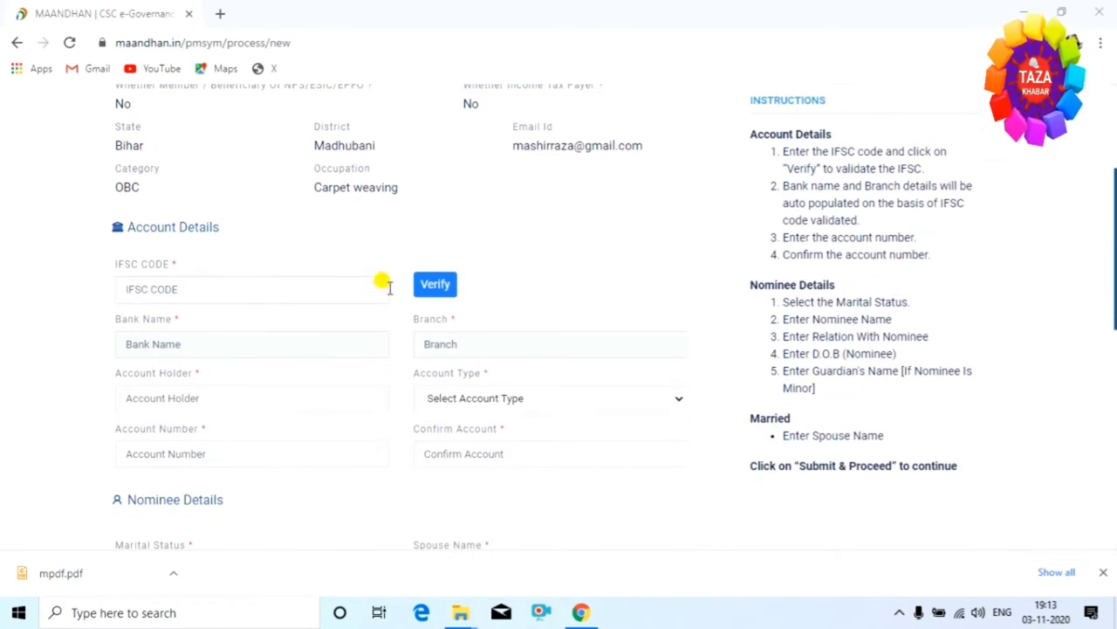
{"action": "scroll", "coordinate": [339, 320], "scroll_direction": "down", "scroll_amount": 3}
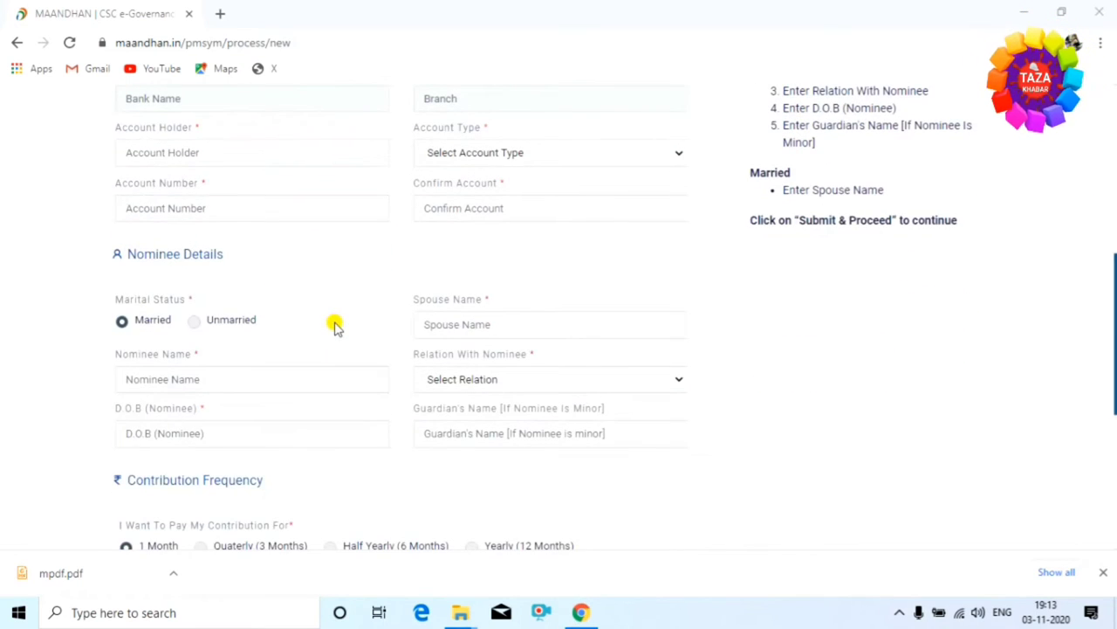
{"action": "scroll", "coordinate": [336, 326], "scroll_direction": "down", "scroll_amount": 3}
{"action": "scroll", "coordinate": [336, 325], "scroll_direction": "down", "scroll_amount": 1}
{"action": "scroll", "coordinate": [337, 332], "scroll_direction": "up", "scroll_amount": 10}
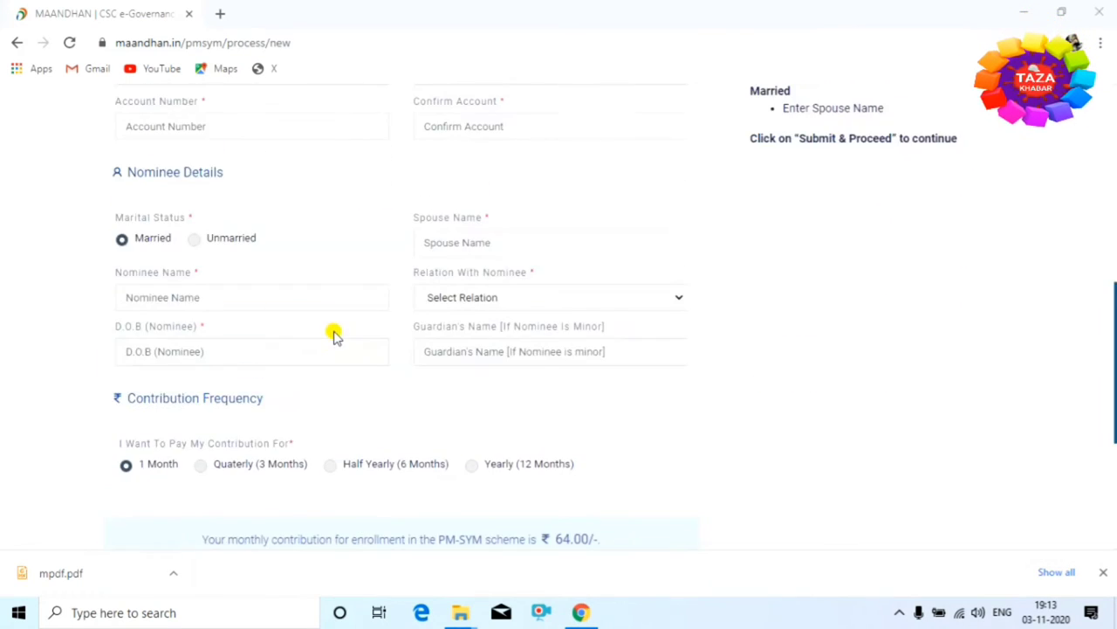
{"action": "scroll", "coordinate": [336, 331], "scroll_direction": "down", "scroll_amount": 3}
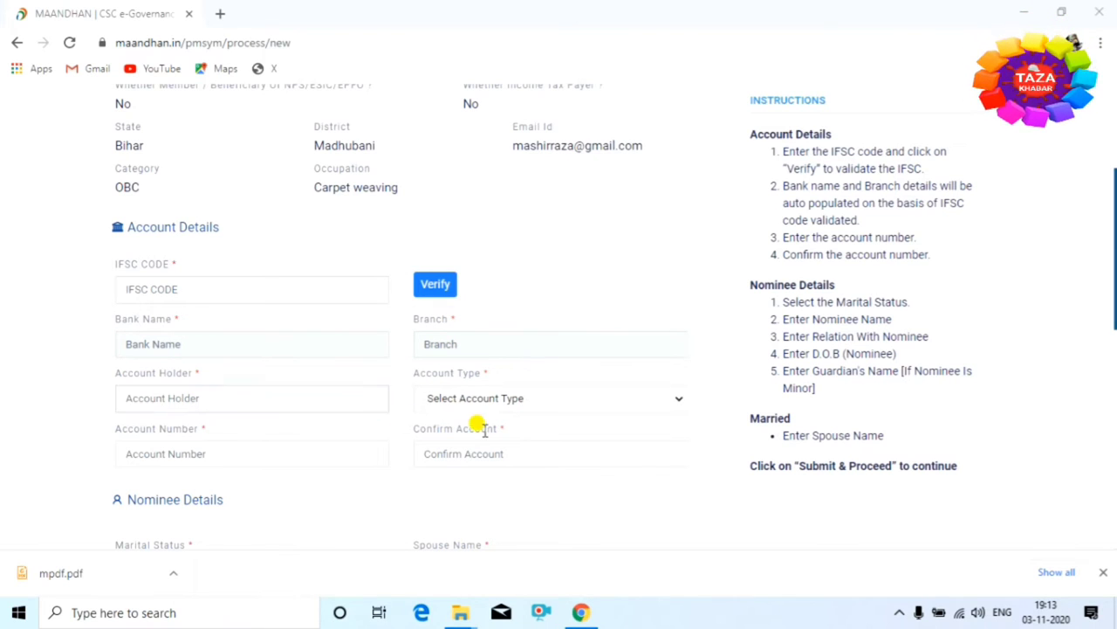
- Examine the account holder field and the available account types in the bank account details
{"action": "left_click", "coordinate": [209, 397]}
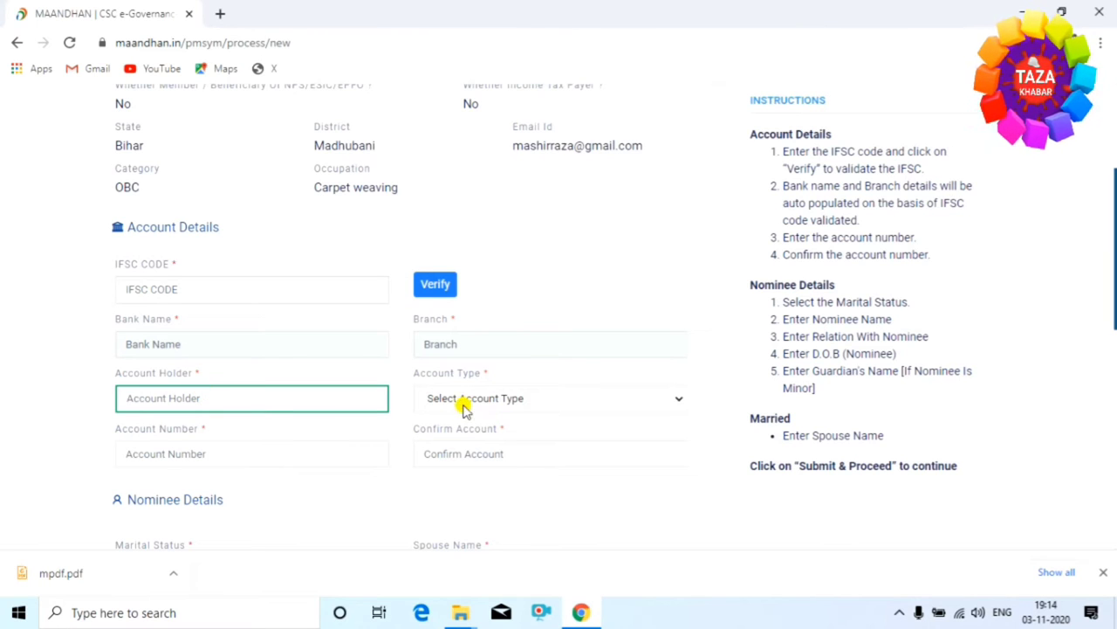
{"action": "left_click", "coordinate": [492, 397]}
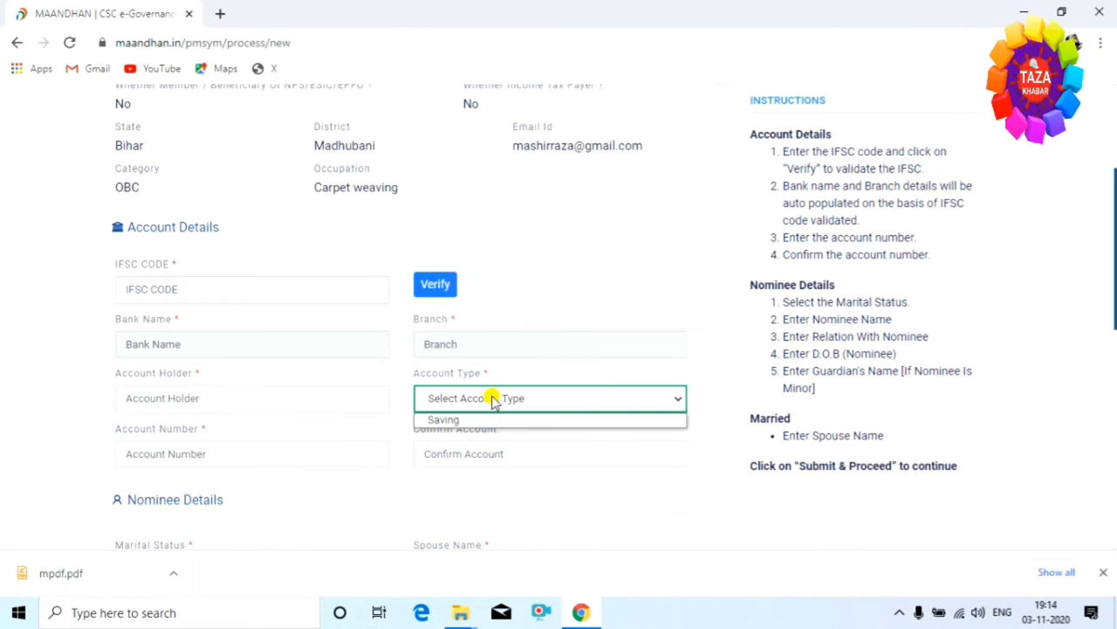
{"action": "left_click", "coordinate": [41, 349]}
{"action": "scroll", "coordinate": [122, 384], "scroll_direction": "down", "scroll_amount": 1}
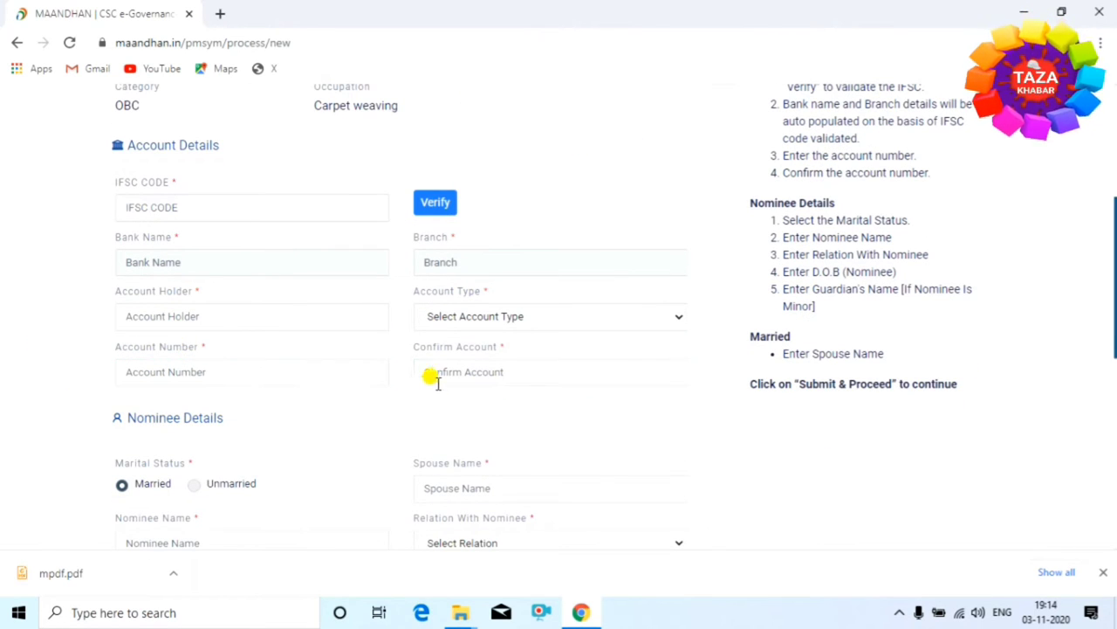
{"action": "scroll", "coordinate": [419, 373], "scroll_direction": "down", "scroll_amount": 1}
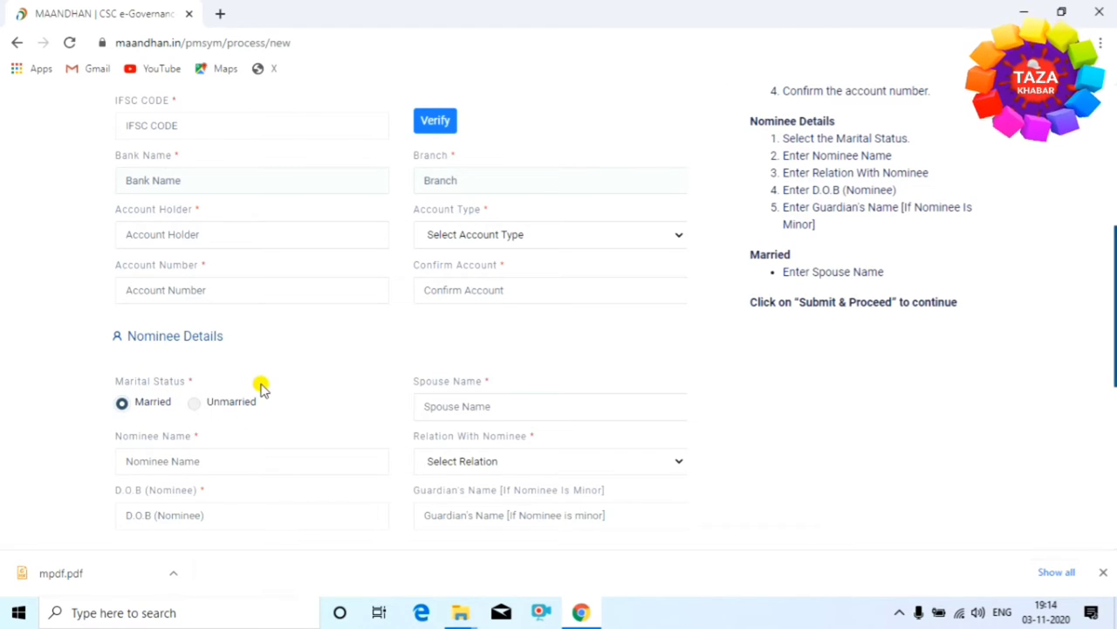
- Examine the nominee fields: nominee name, spouse name, relation options, date of birth and guardian's name
{"action": "left_click", "coordinate": [161, 469]}
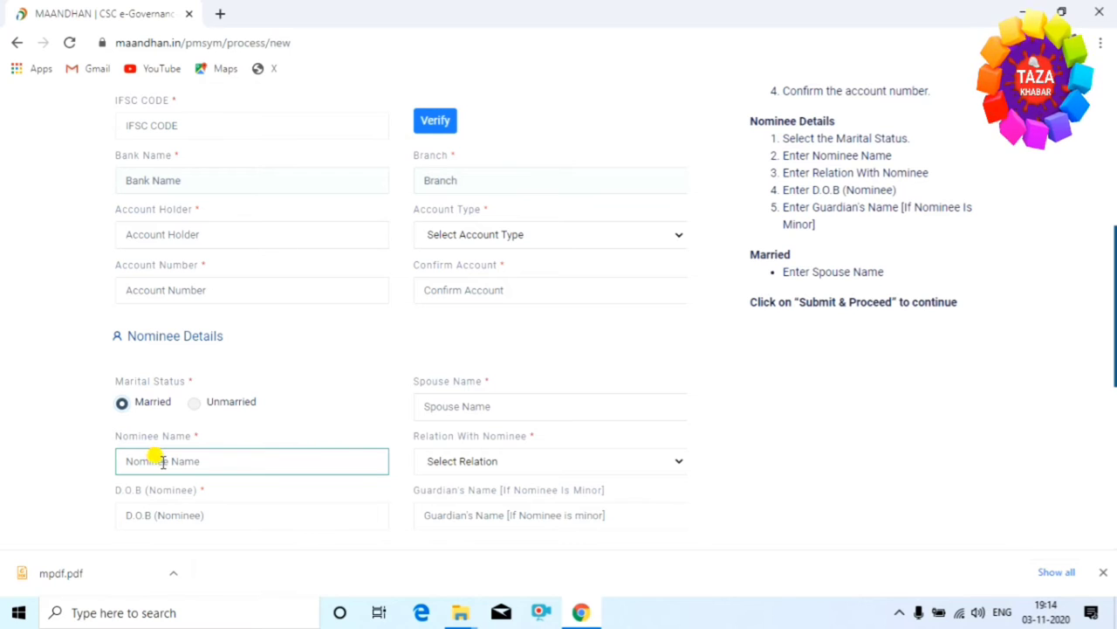
{"action": "left_click", "coordinate": [475, 405]}
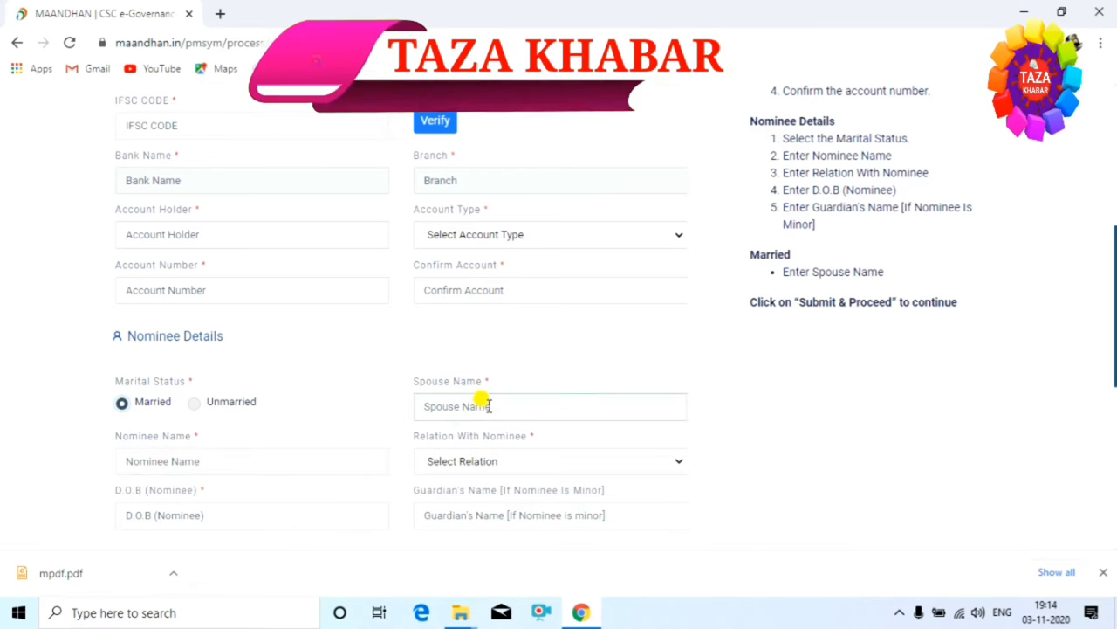
{"action": "left_click", "coordinate": [499, 465]}
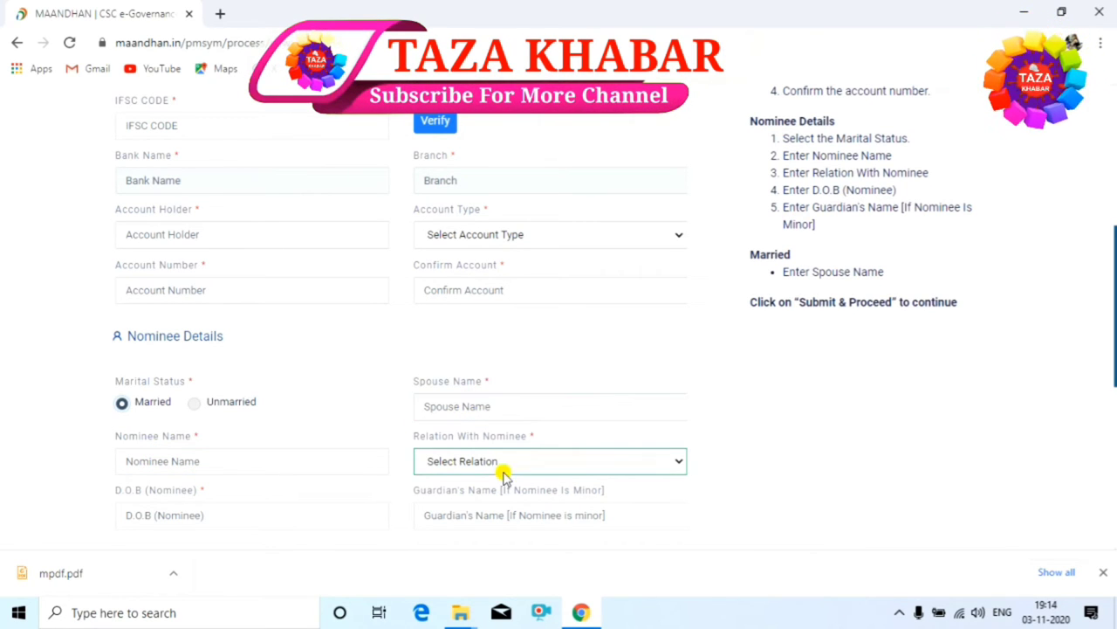
{"action": "left_click", "coordinate": [530, 460]}
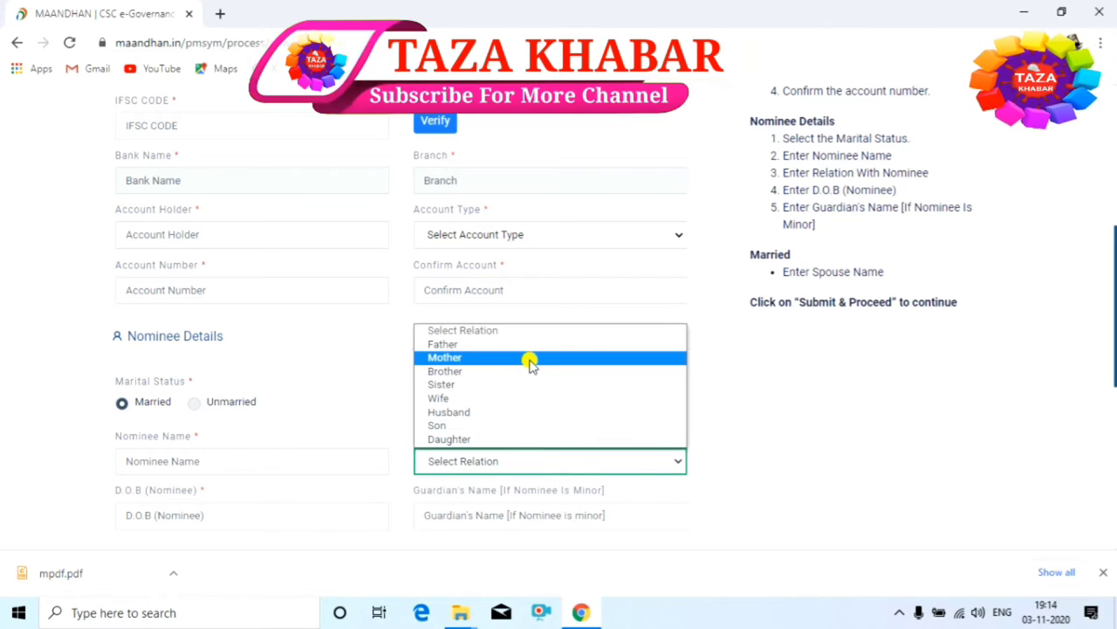
{"action": "left_click", "coordinate": [364, 392]}
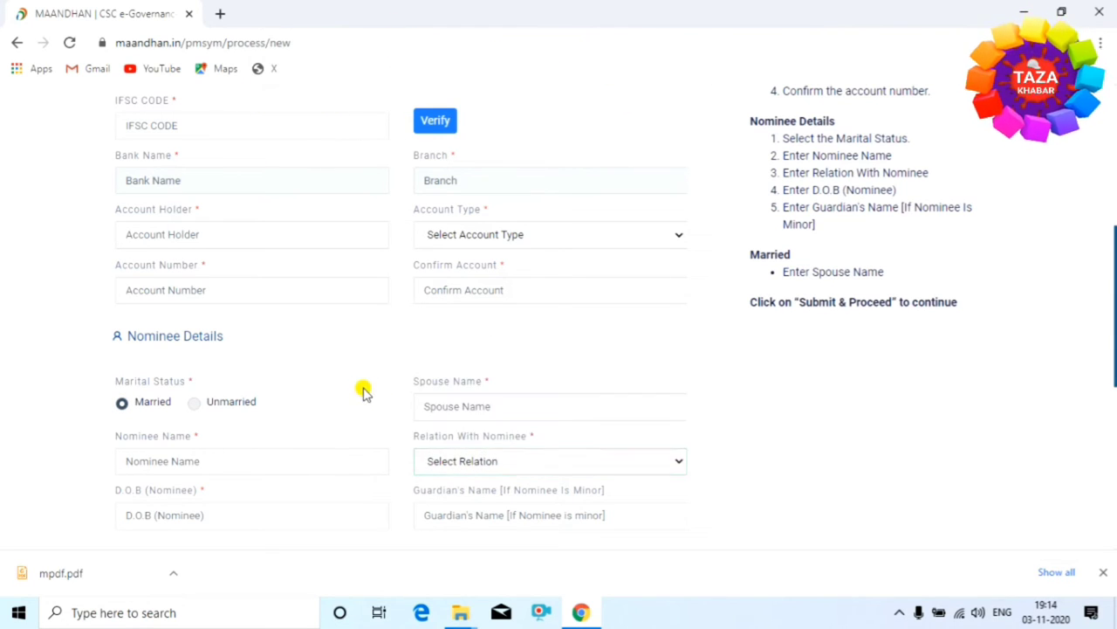
{"action": "scroll", "coordinate": [376, 402], "scroll_direction": "down", "scroll_amount": 2}
{"action": "left_click", "coordinate": [207, 352]}
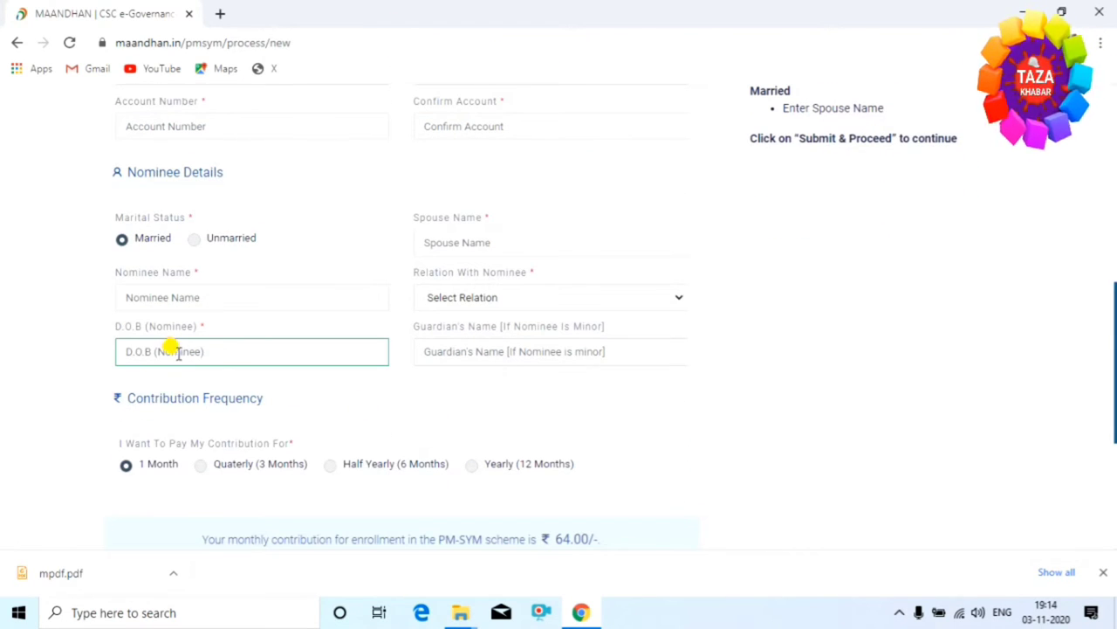
{"action": "left_click", "coordinate": [485, 353]}
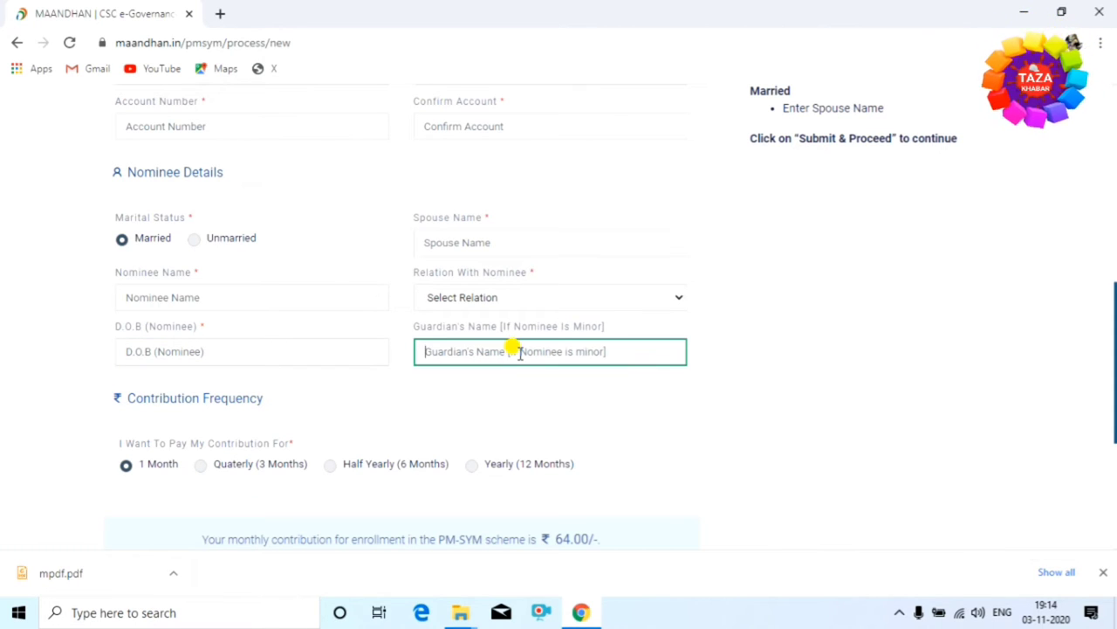
- Compare the total contribution for the quarterly (3 months), half-yearly (6 months) and yearly (12 months) frequencies, leaving yearly selected
{"action": "scroll", "coordinate": [274, 399], "scroll_direction": "down", "scroll_amount": 1}
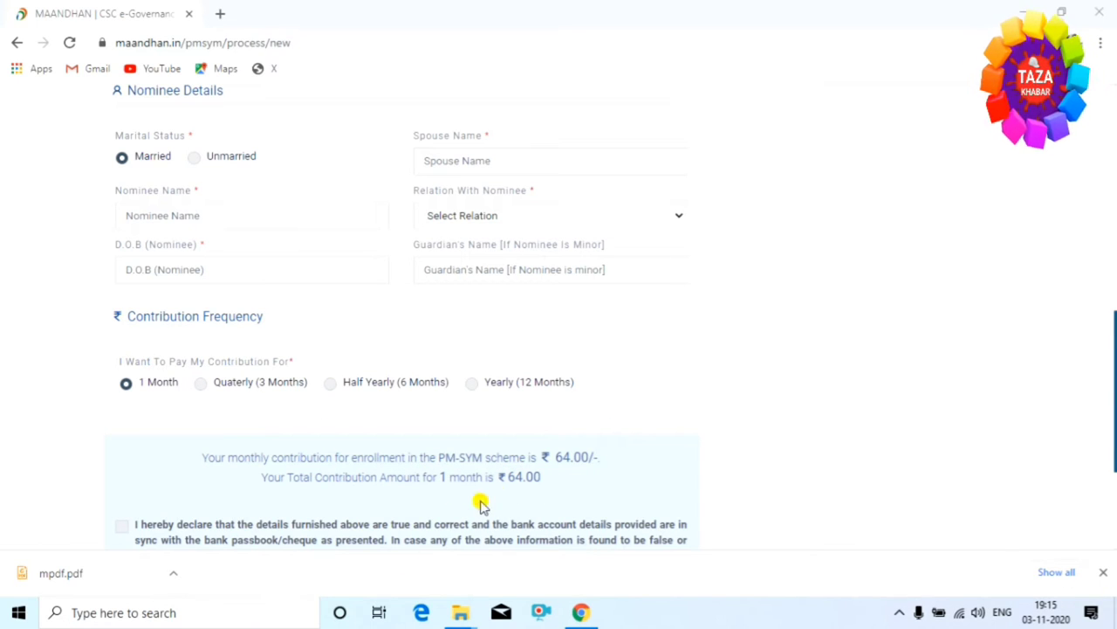
{"action": "left_click", "coordinate": [203, 384]}
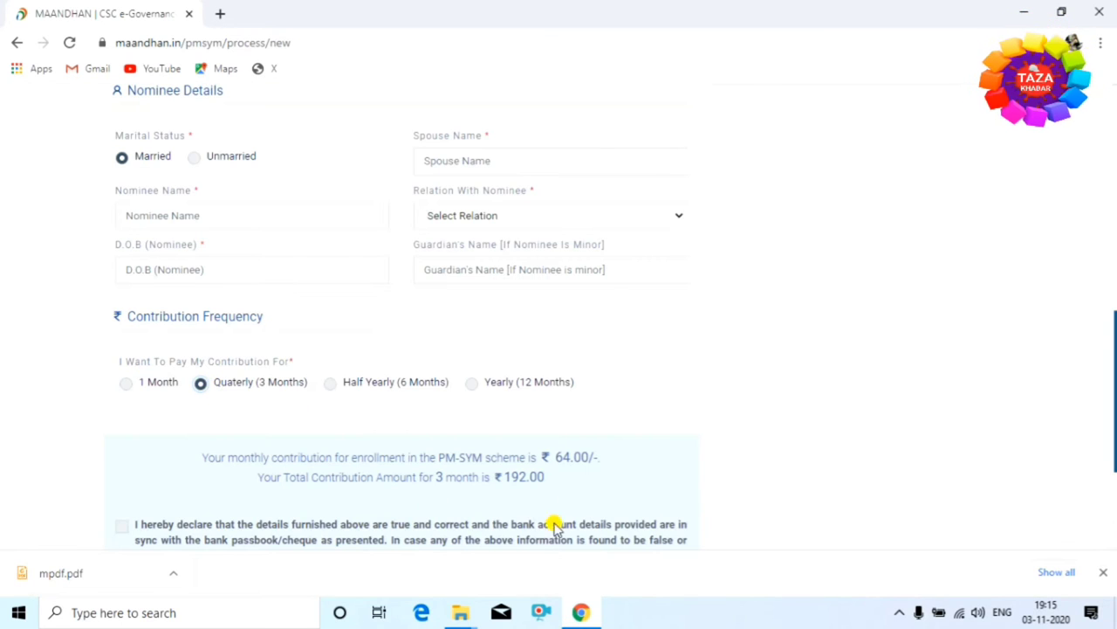
{"action": "left_click", "coordinate": [329, 385]}
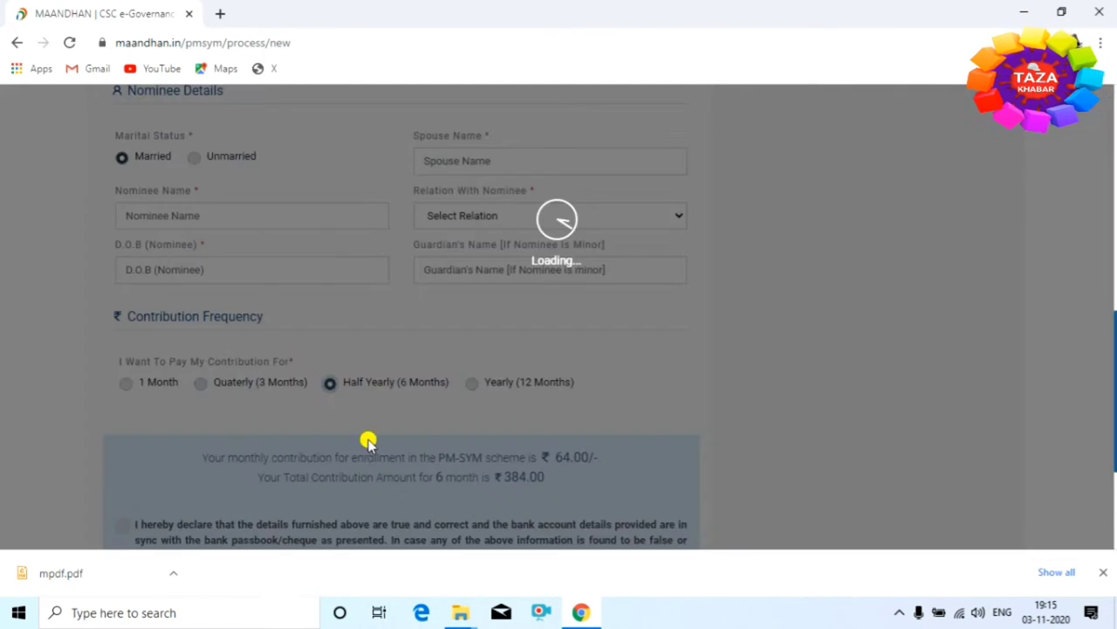
{"action": "left_click", "coordinate": [472, 382]}
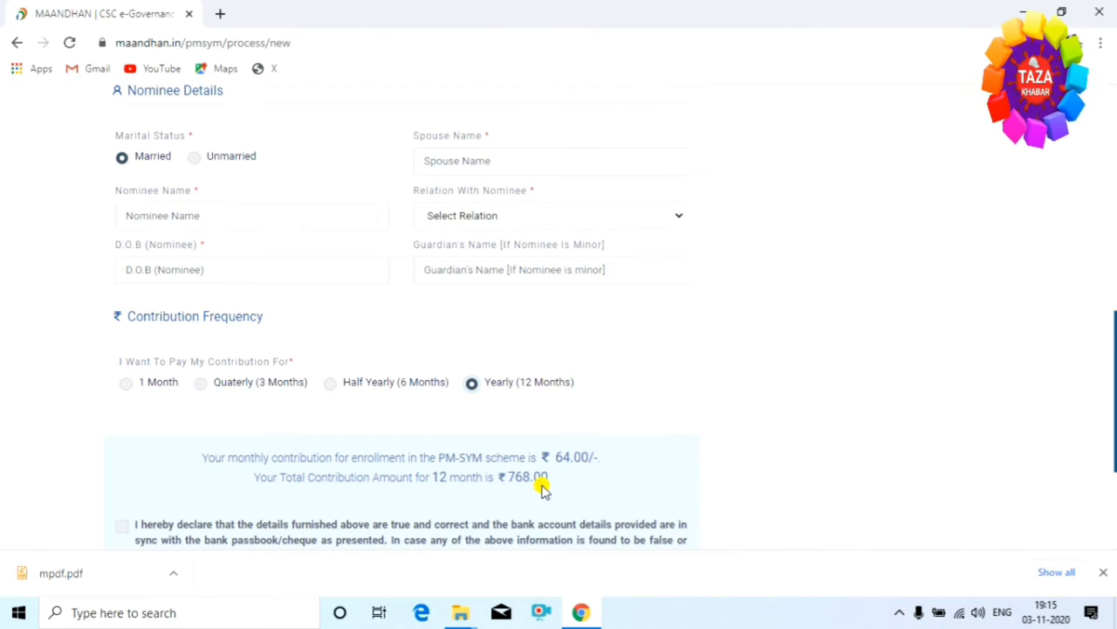
- Accept the declaration that the furnished details are true and correct, and submit the form to proceed
{"action": "scroll", "coordinate": [541, 488], "scroll_direction": "down", "scroll_amount": 1}
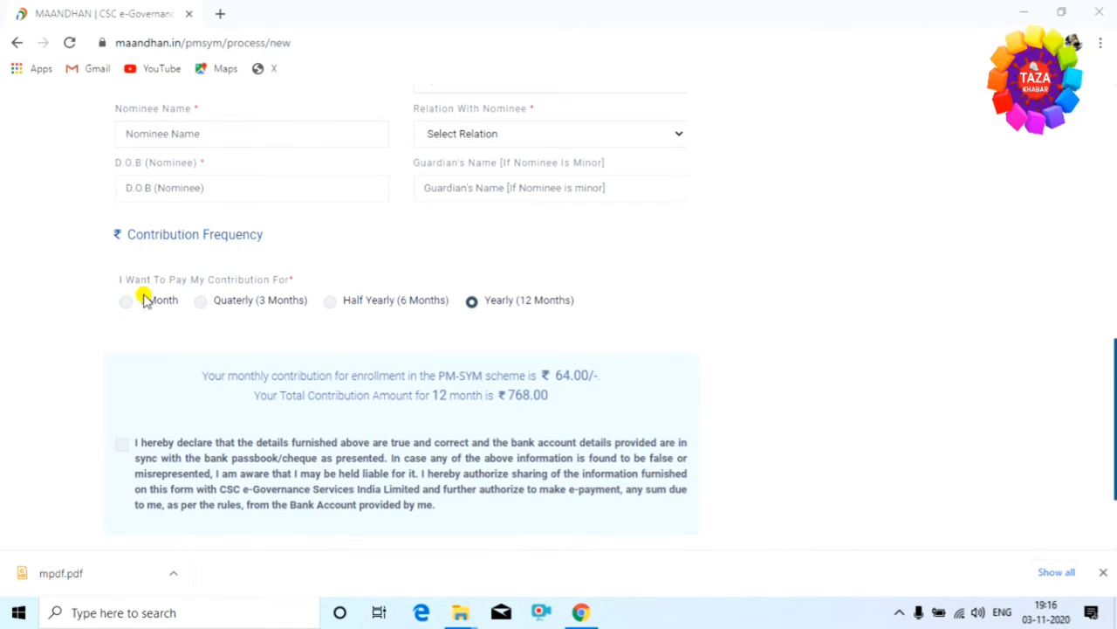
{"action": "left_click", "coordinate": [123, 445]}
{"action": "scroll", "coordinate": [195, 454], "scroll_direction": "down", "scroll_amount": 2}
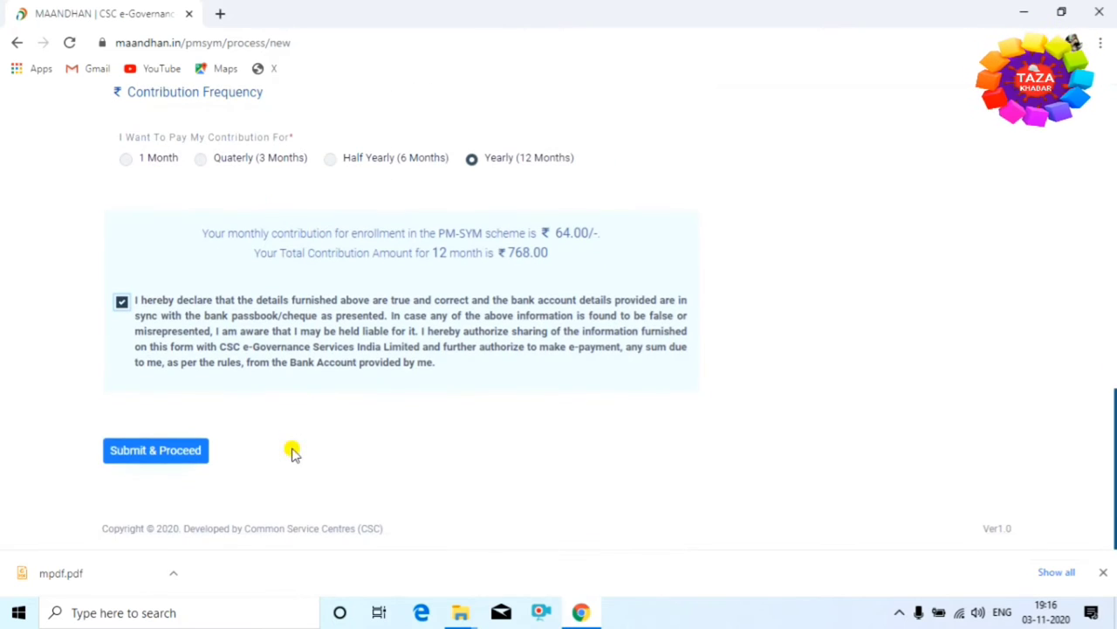
{"action": "left_click", "coordinate": [166, 462]}
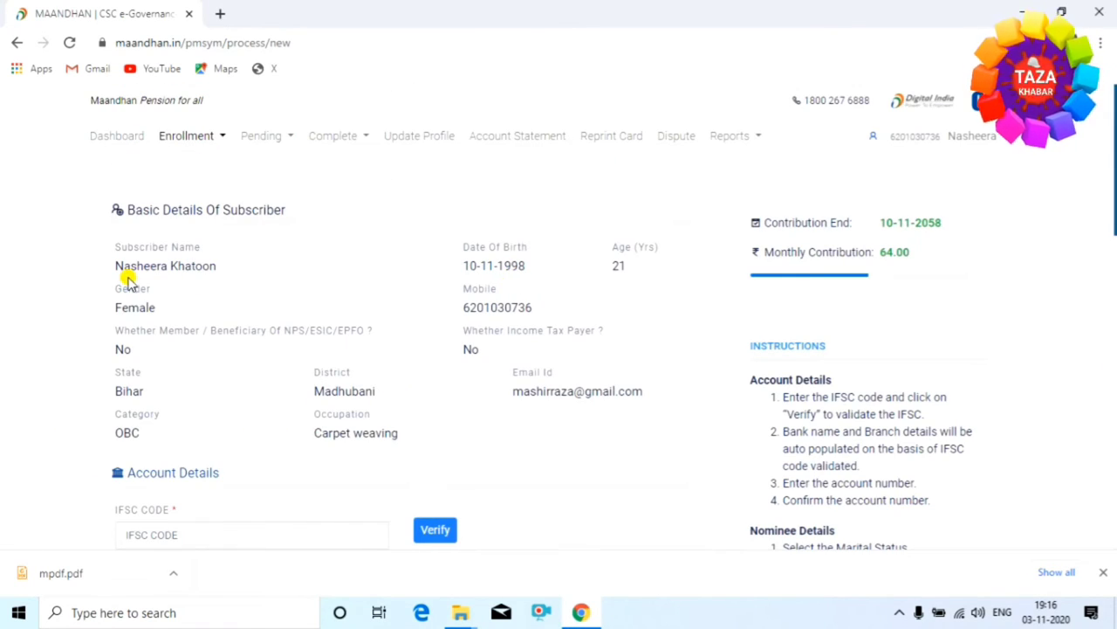
- Open the printable mandate form for the submitted application
{"action": "scroll", "coordinate": [212, 287], "scroll_direction": "down", "scroll_amount": 2}
{"action": "scroll", "coordinate": [277, 288], "scroll_direction": "up", "scroll_amount": 2}
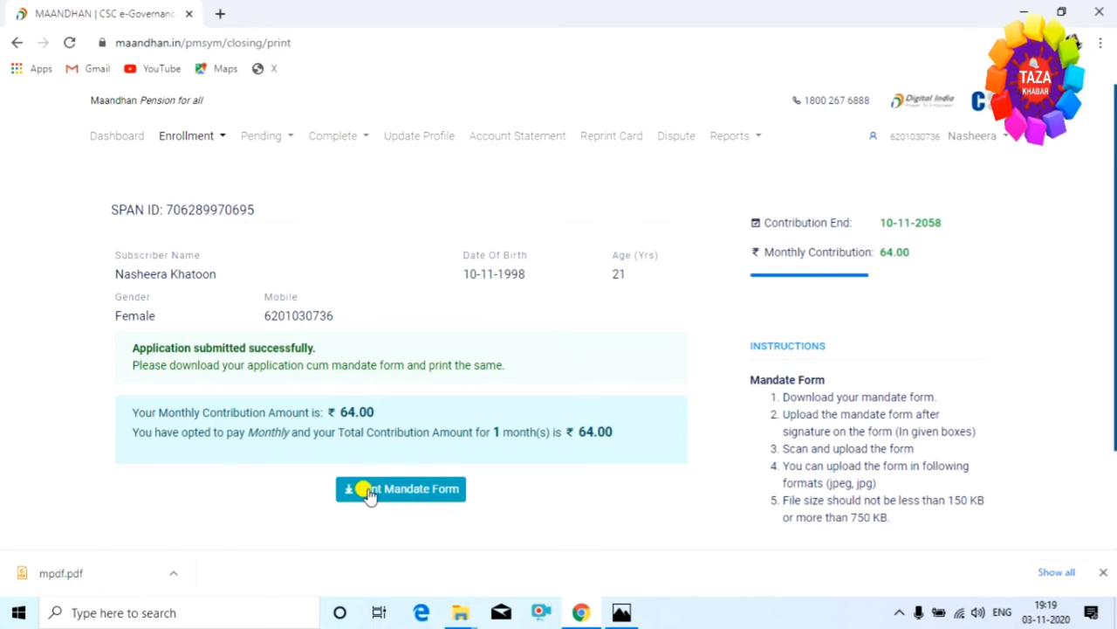
{"action": "left_click", "coordinate": [406, 493]}
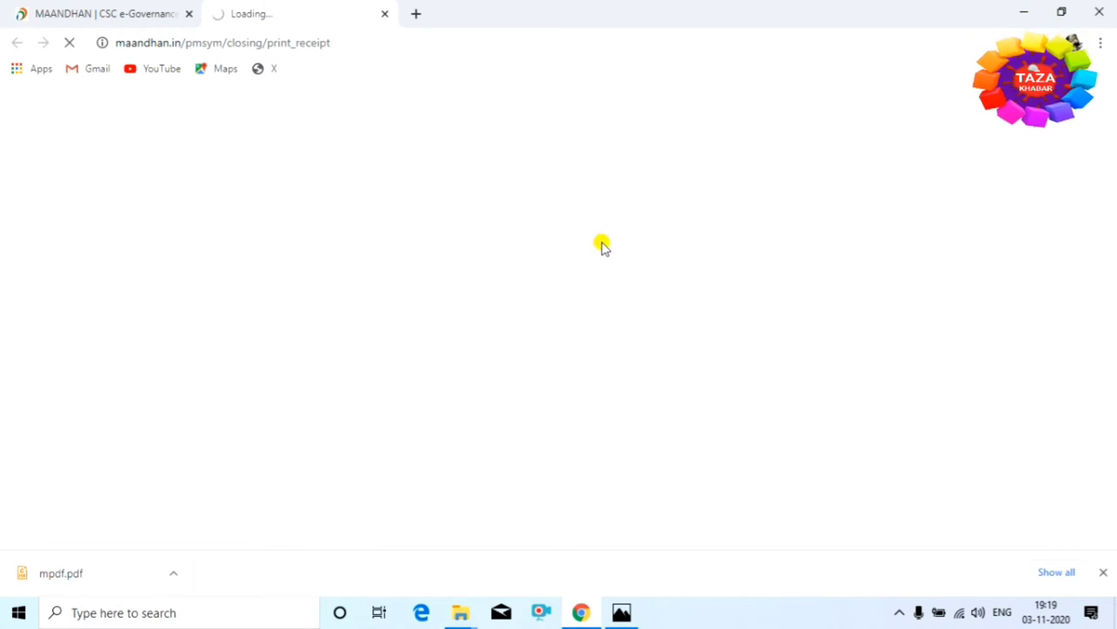
- Examine the printable mandate form: subscriber and nominee details, declaration, bank debit mandate and the primary account holder's signature box
{"action": "scroll", "coordinate": [1114, 160], "scroll_direction": "down", "scroll_amount": 5}
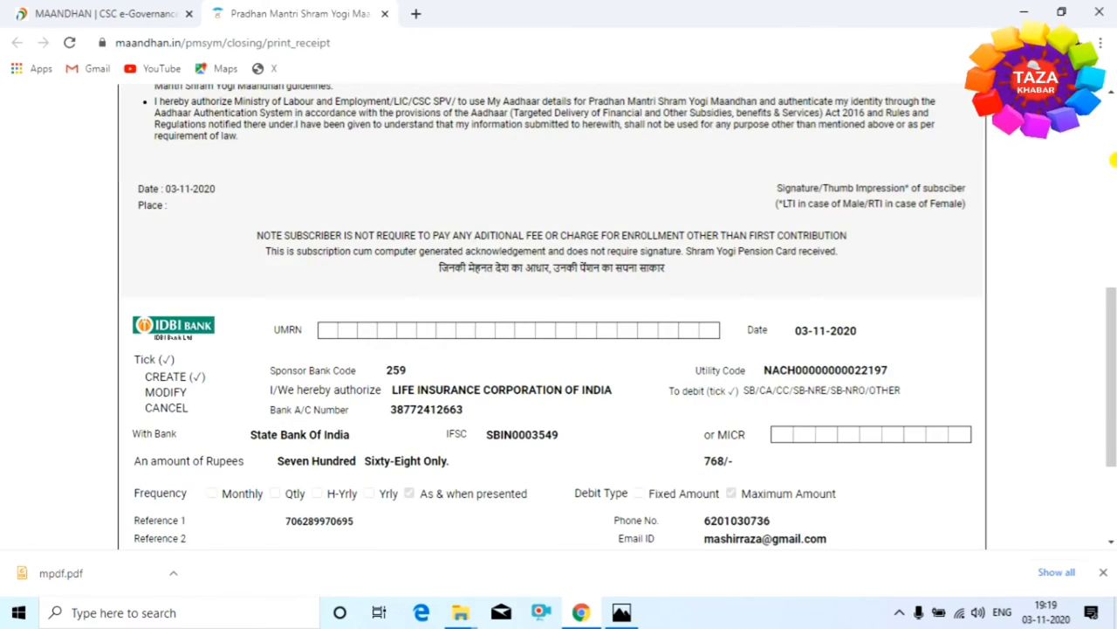
{"action": "scroll", "coordinate": [955, 232], "scroll_direction": "up", "scroll_amount": 5}
{"action": "scroll", "coordinate": [847, 242], "scroll_direction": "down", "scroll_amount": 5}
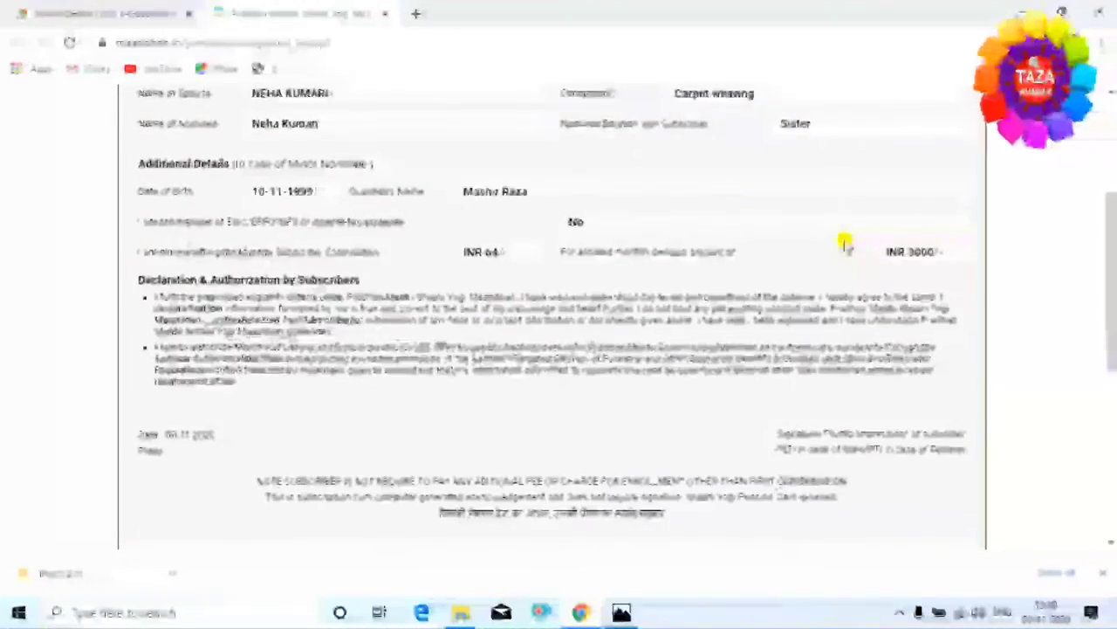
{"action": "scroll", "coordinate": [840, 241], "scroll_direction": "down", "scroll_amount": 2}
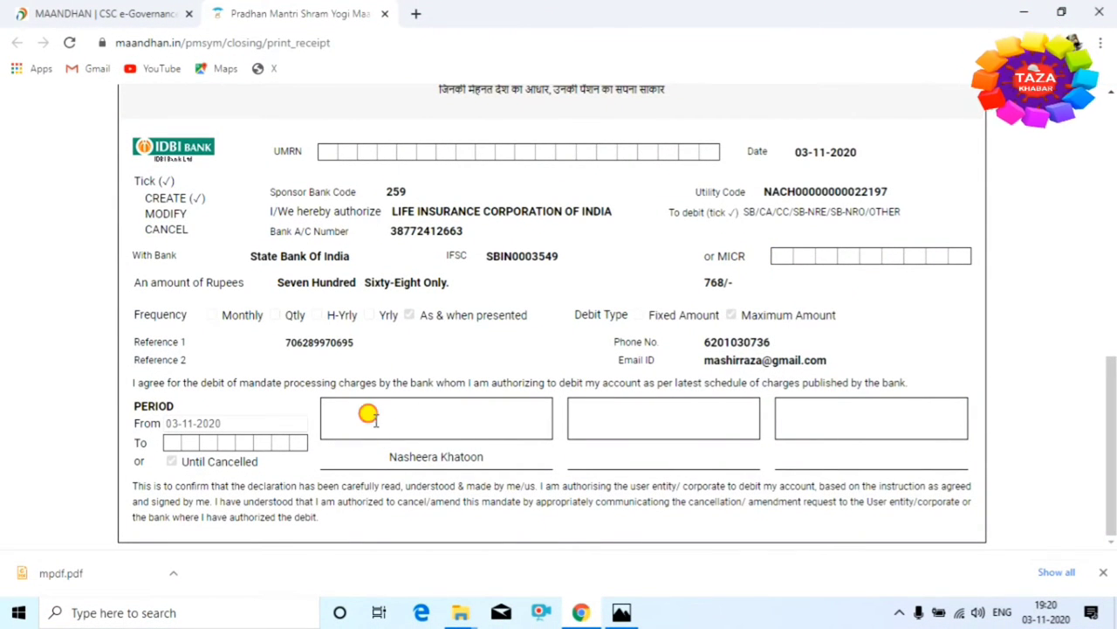
{"action": "mouse_move", "coordinate": [368, 416]}
{"action": "left_mouse_down"}
{"action": "mouse_move", "coordinate": [551, 417]}
{"action": "mouse_move", "coordinate": [422, 407]}
{"action": "mouse_move", "coordinate": [352, 417]}
{"action": "mouse_move", "coordinate": [456, 415]}
{"action": "left_mouse_up"}
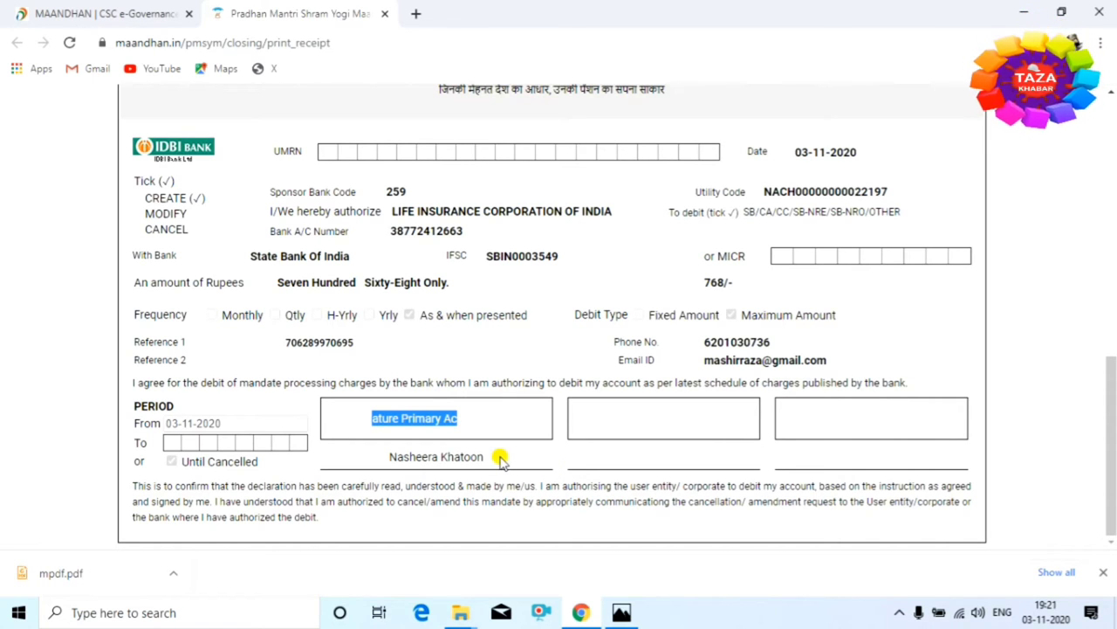
{"action": "scroll", "coordinate": [499, 458], "scroll_direction": "up", "scroll_amount": 5}
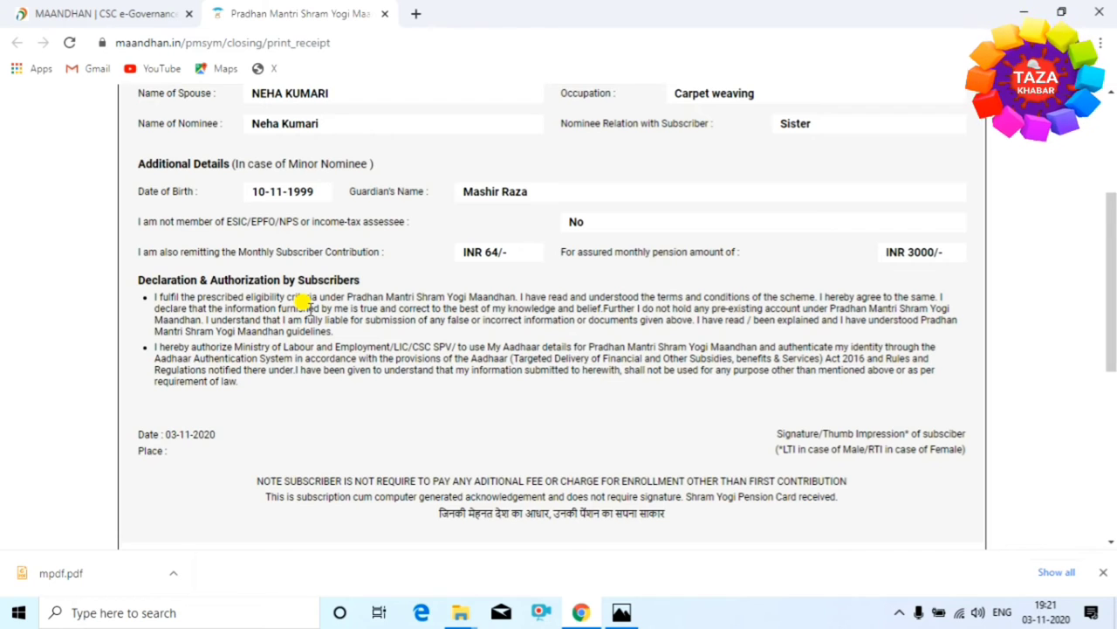
{"action": "scroll", "coordinate": [305, 301], "scroll_direction": "down", "scroll_amount": 3}
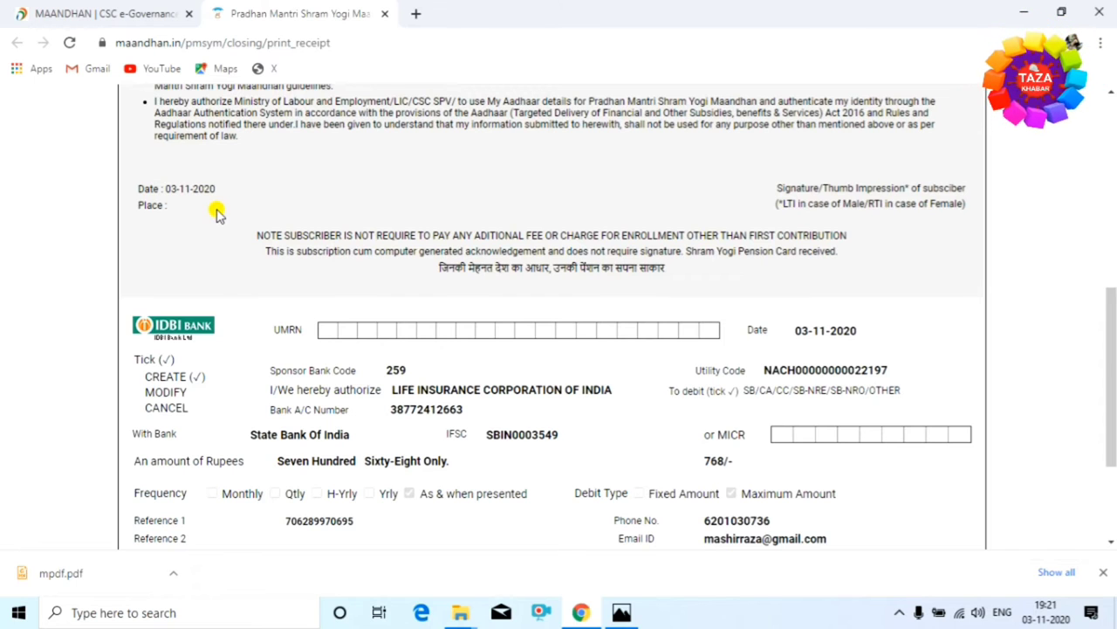
{"action": "scroll", "coordinate": [235, 258], "scroll_direction": "up", "scroll_amount": 4}
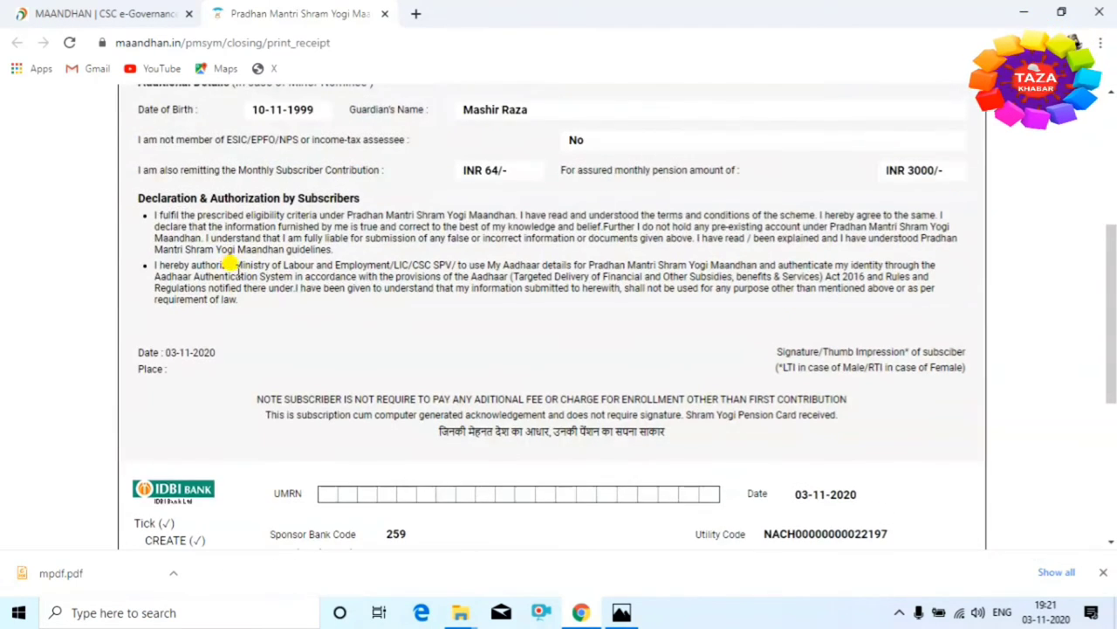
- Return to the enrollment page, choose IMG-20200229-WA0004.jpg as the signed mandate form, check its preview and upload the scan copy
{"action": "left_click", "coordinate": [137, 16]}
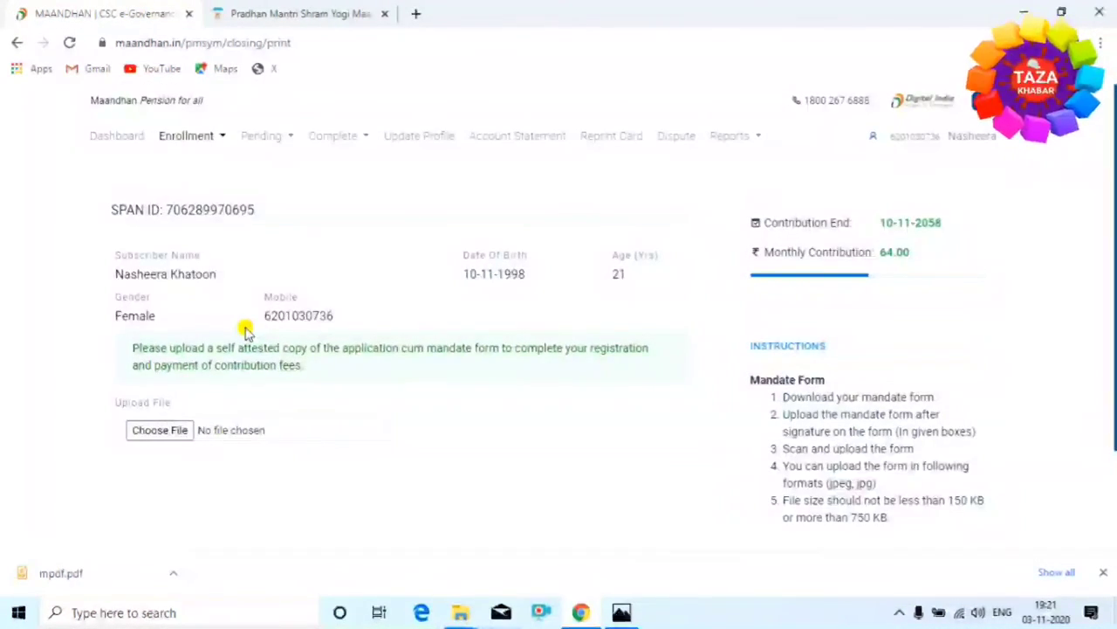
{"action": "left_click", "coordinate": [158, 427]}
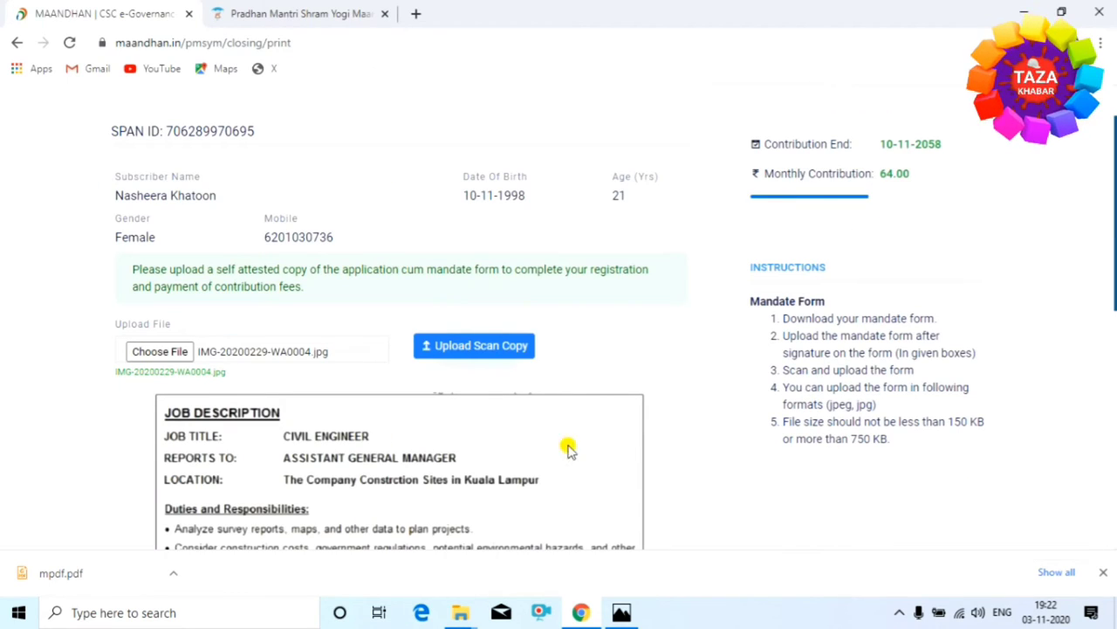
{"action": "scroll", "coordinate": [474, 463], "scroll_direction": "down", "scroll_amount": 2}
{"action": "scroll", "coordinate": [474, 367], "scroll_direction": "down", "scroll_amount": 3}
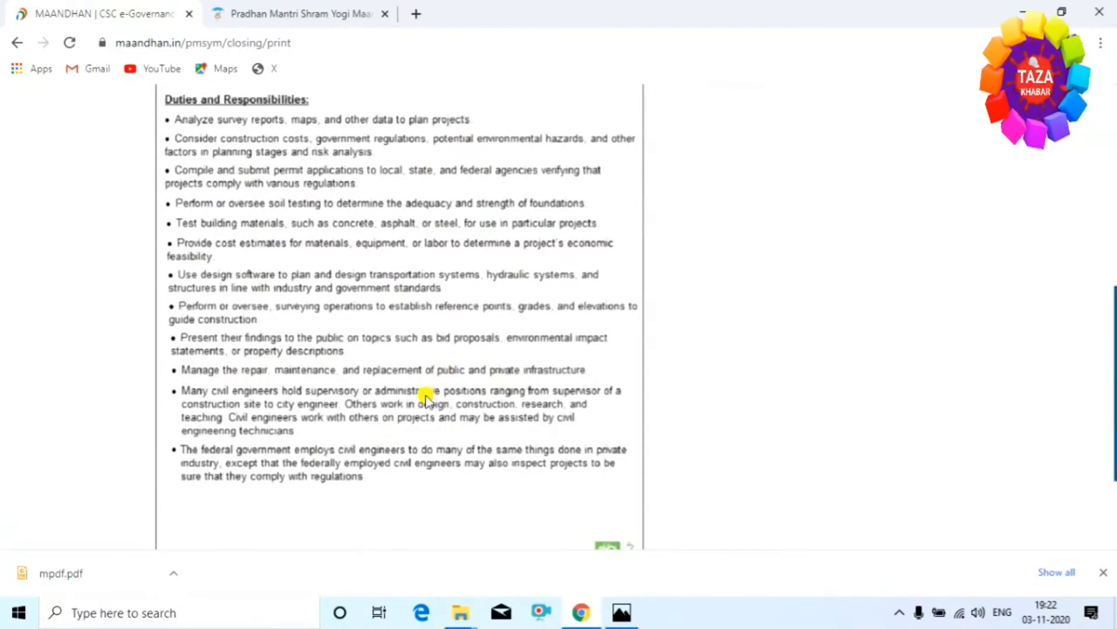
{"action": "scroll", "coordinate": [436, 395], "scroll_direction": "up", "scroll_amount": 3}
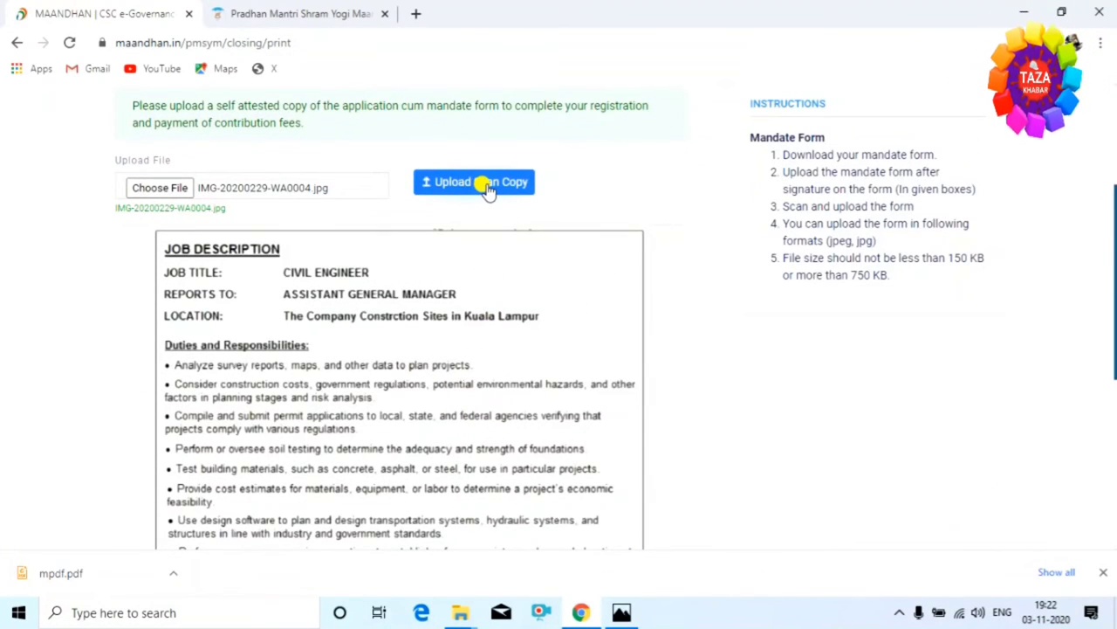
{"action": "left_click", "coordinate": [487, 191]}
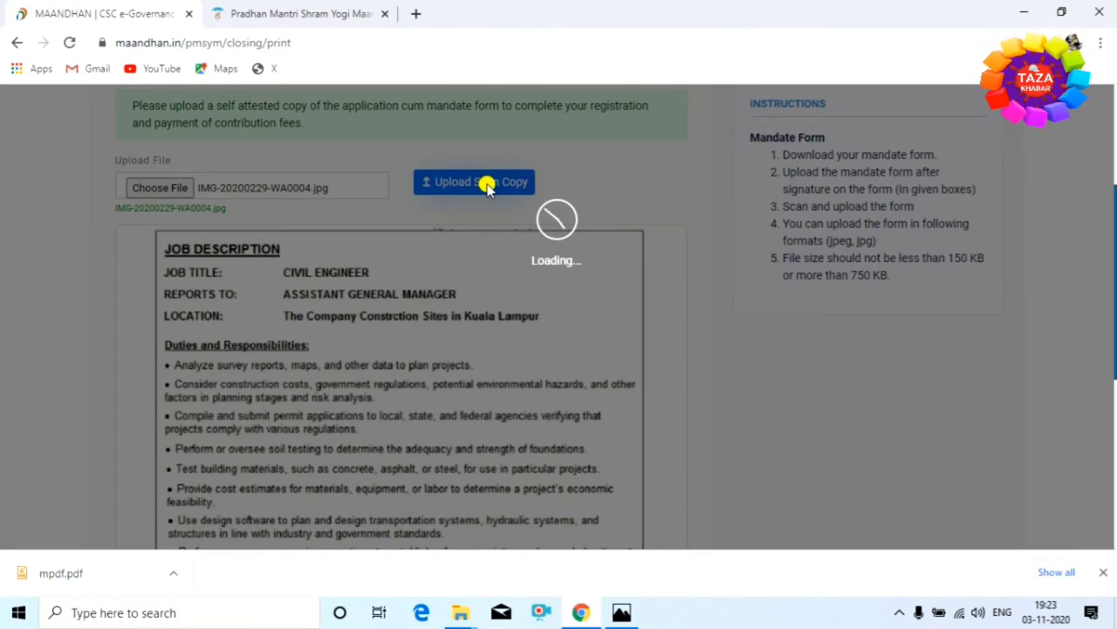